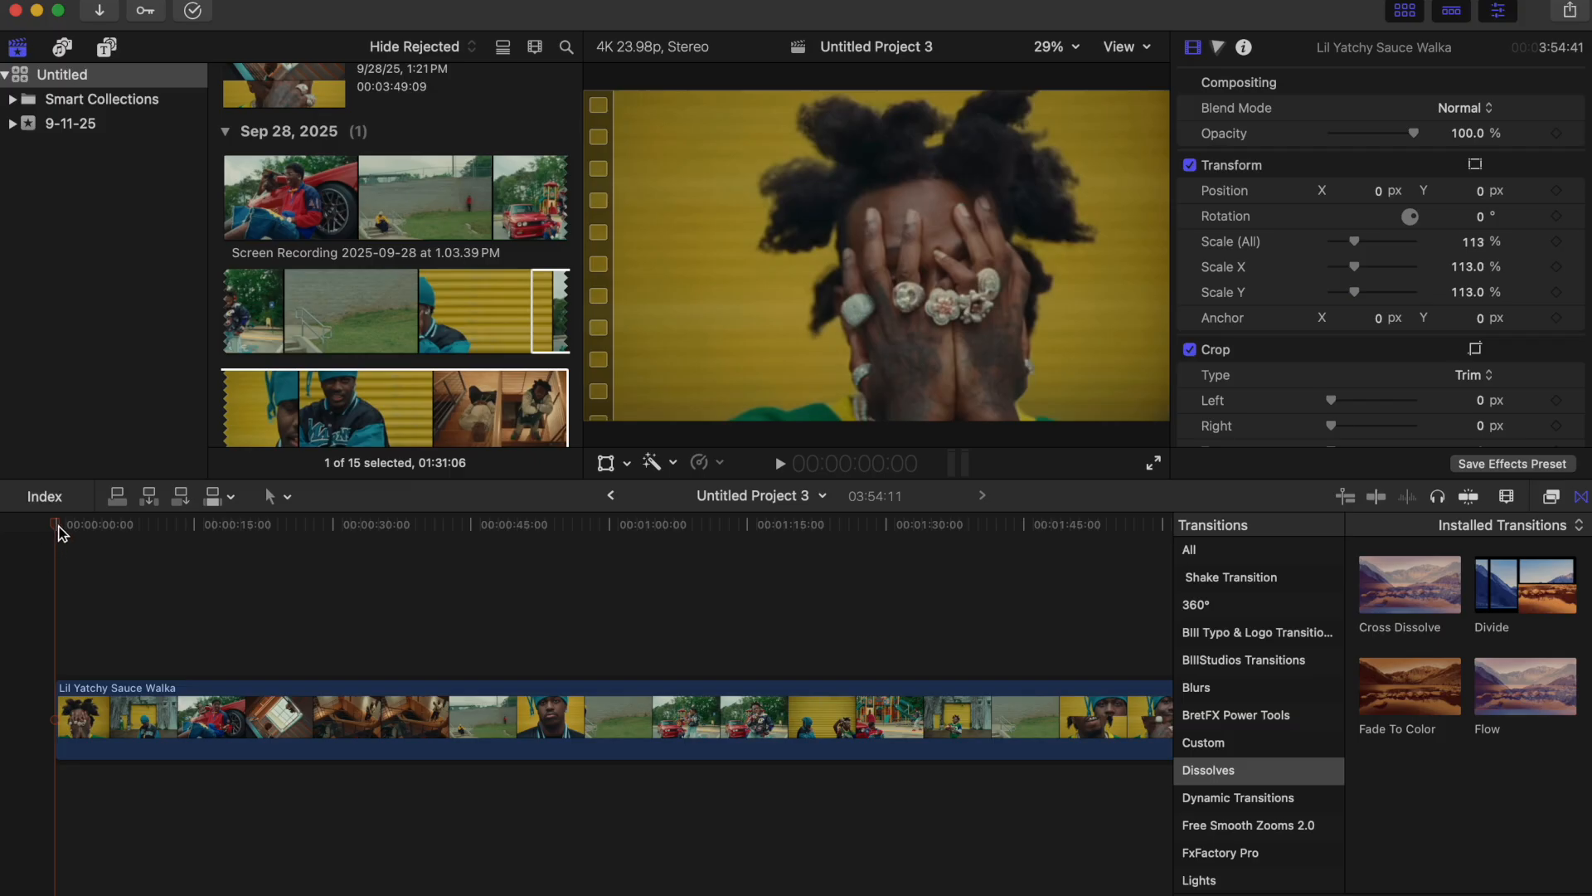
# Split the timeline clip at 3:16 to separate the opening hands-over-face shot from the rest
pyautogui.click(58, 530)
pyautogui.moveTo(57, 524); pyautogui.dragTo(89, 524)
pyautogui.press('super+b')
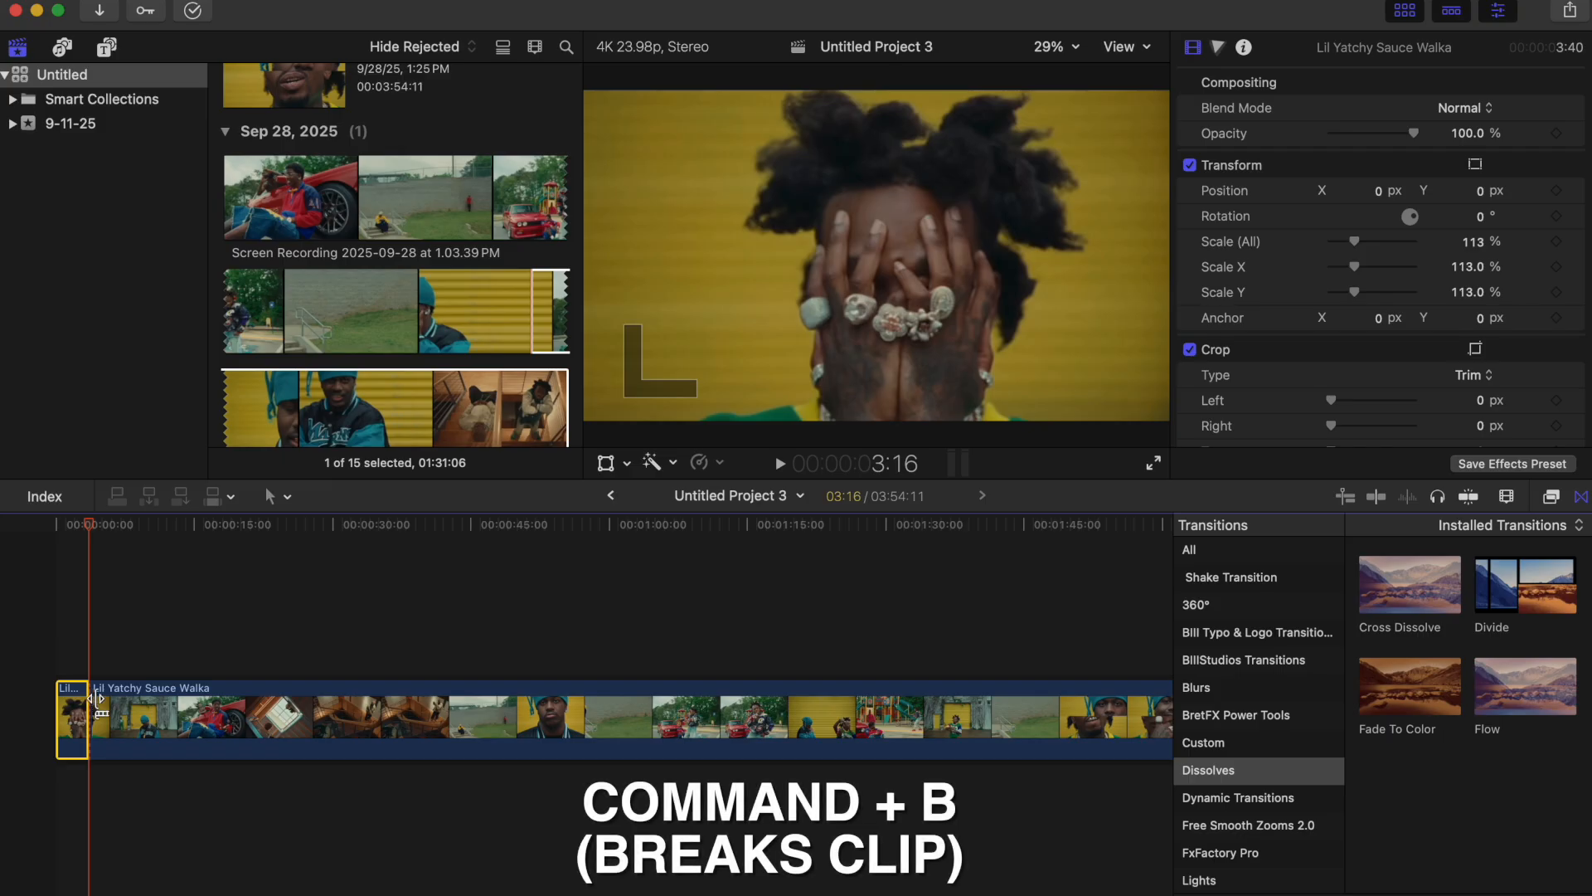
pyautogui.click(66, 652)
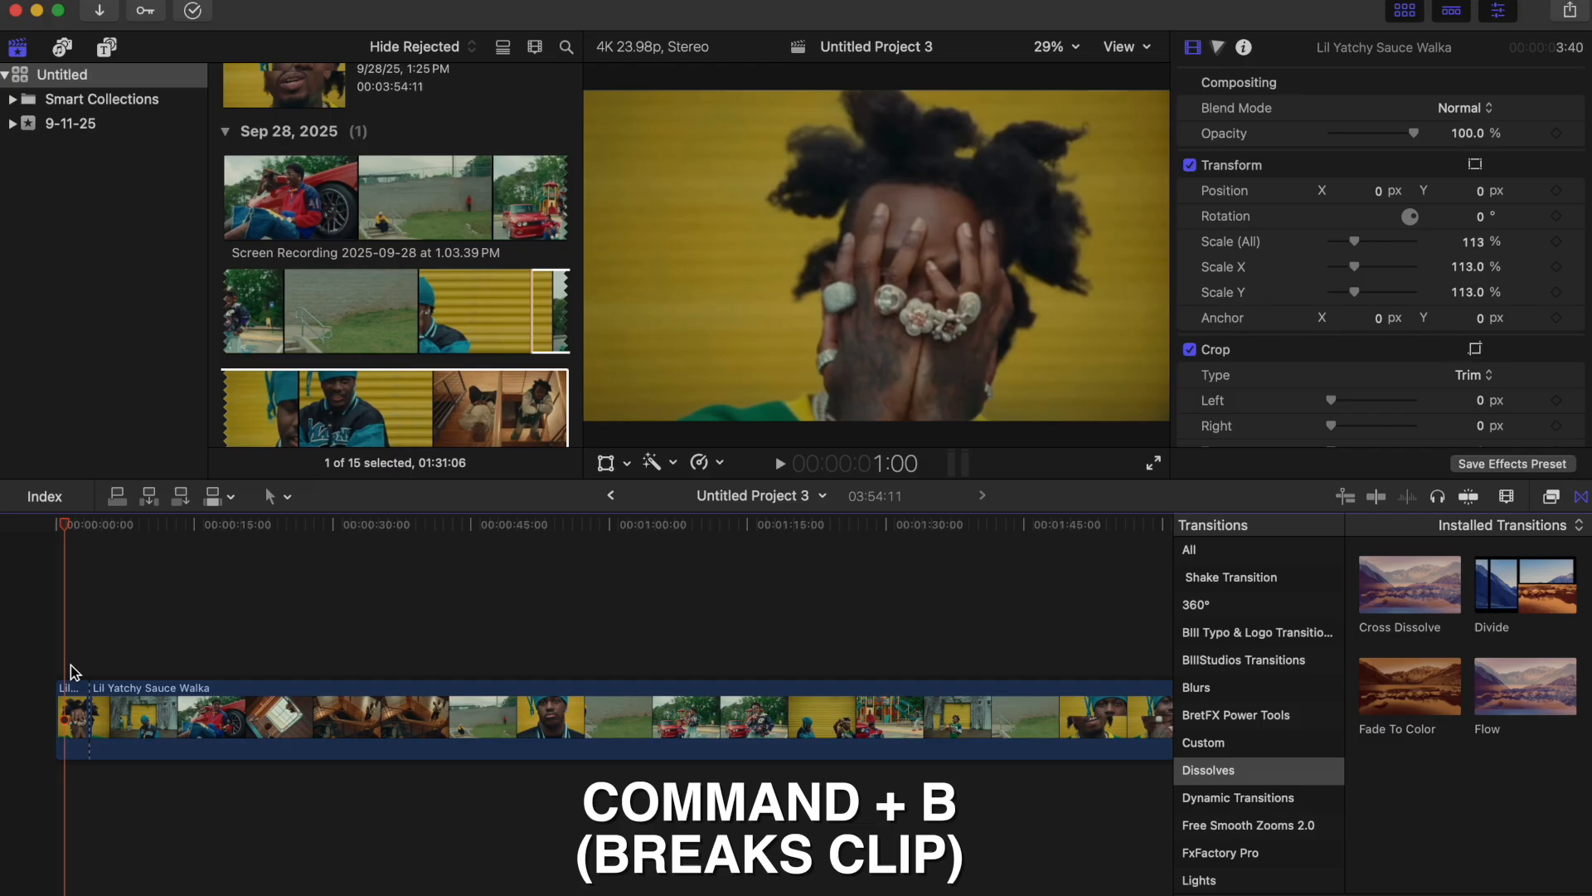
pyautogui.click(71, 664)
# Isolate the teal-beanie close-up by splitting the main clip at 50:22 and at 56:20
pyautogui.click(524, 661)
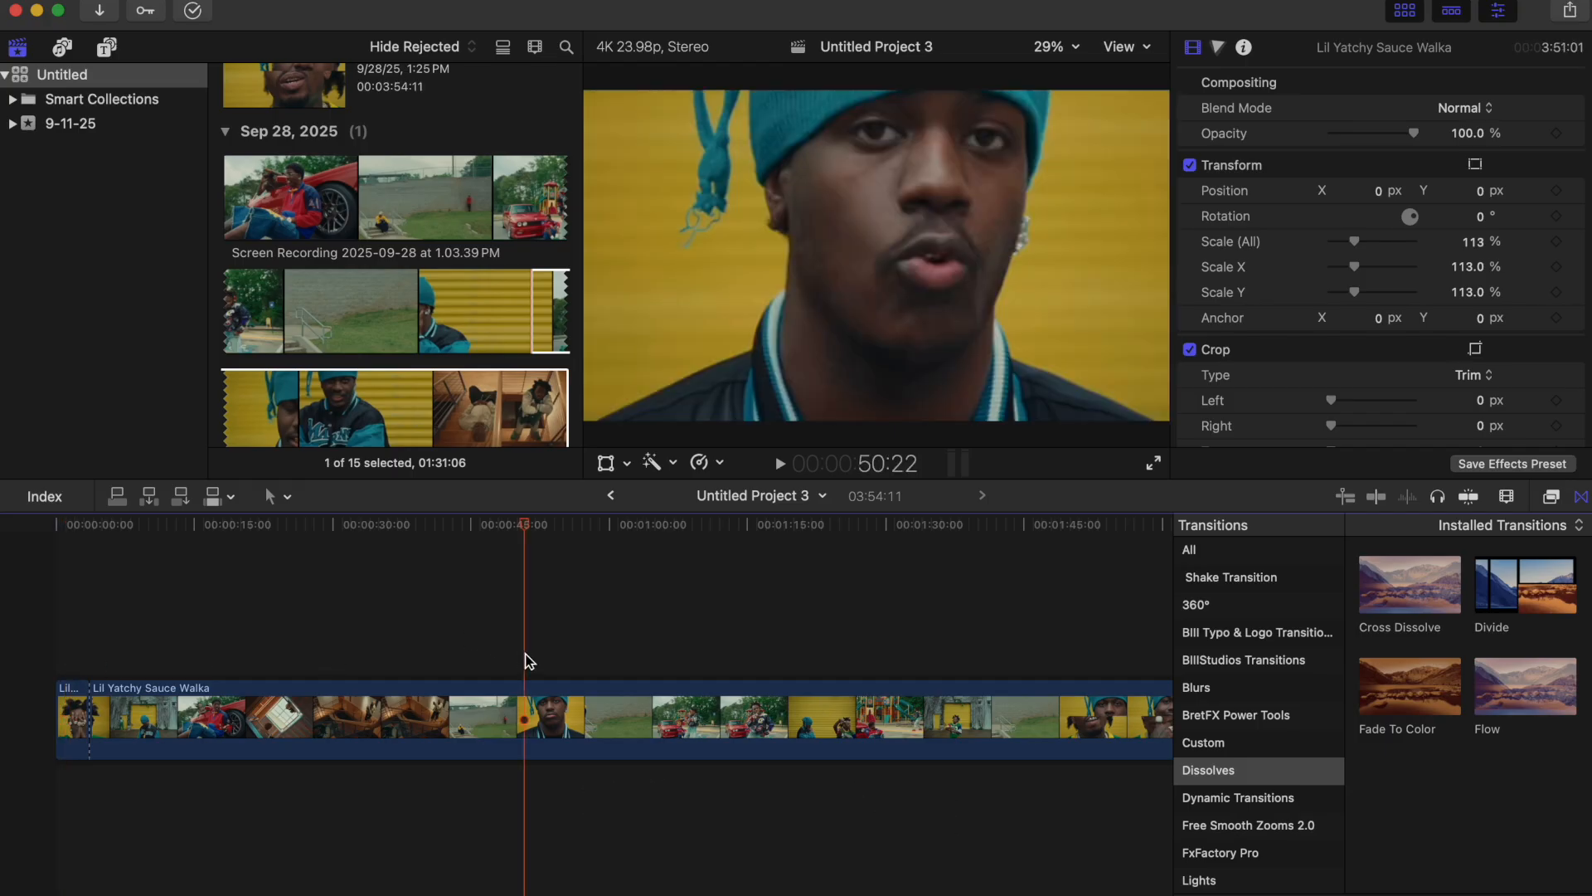
pyautogui.click(526, 709)
pyautogui.press('super+b')
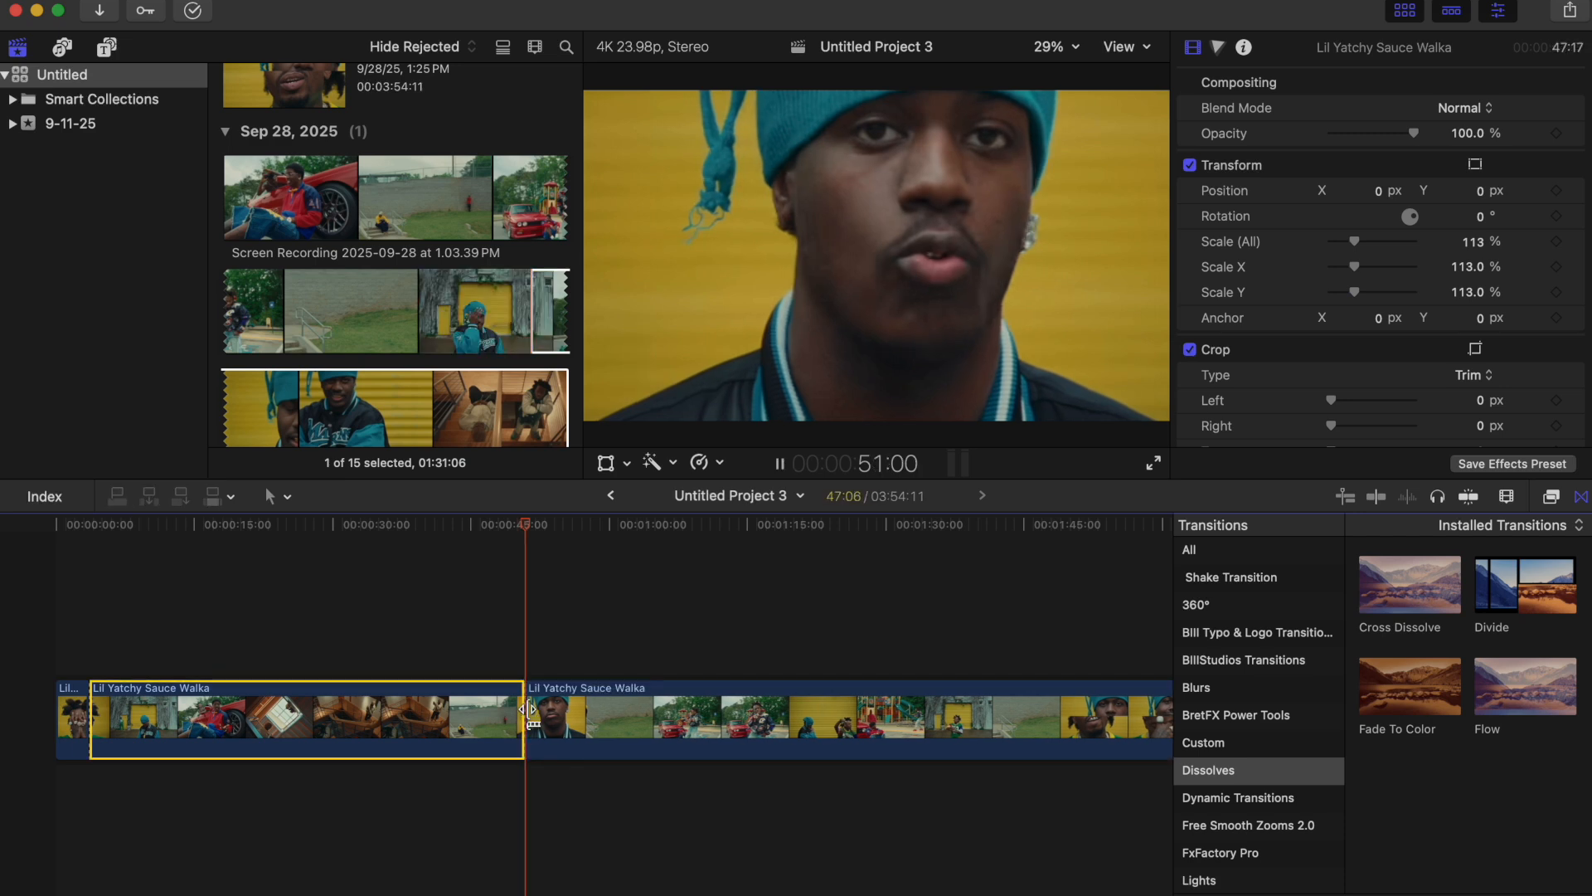
pyautogui.press('space')
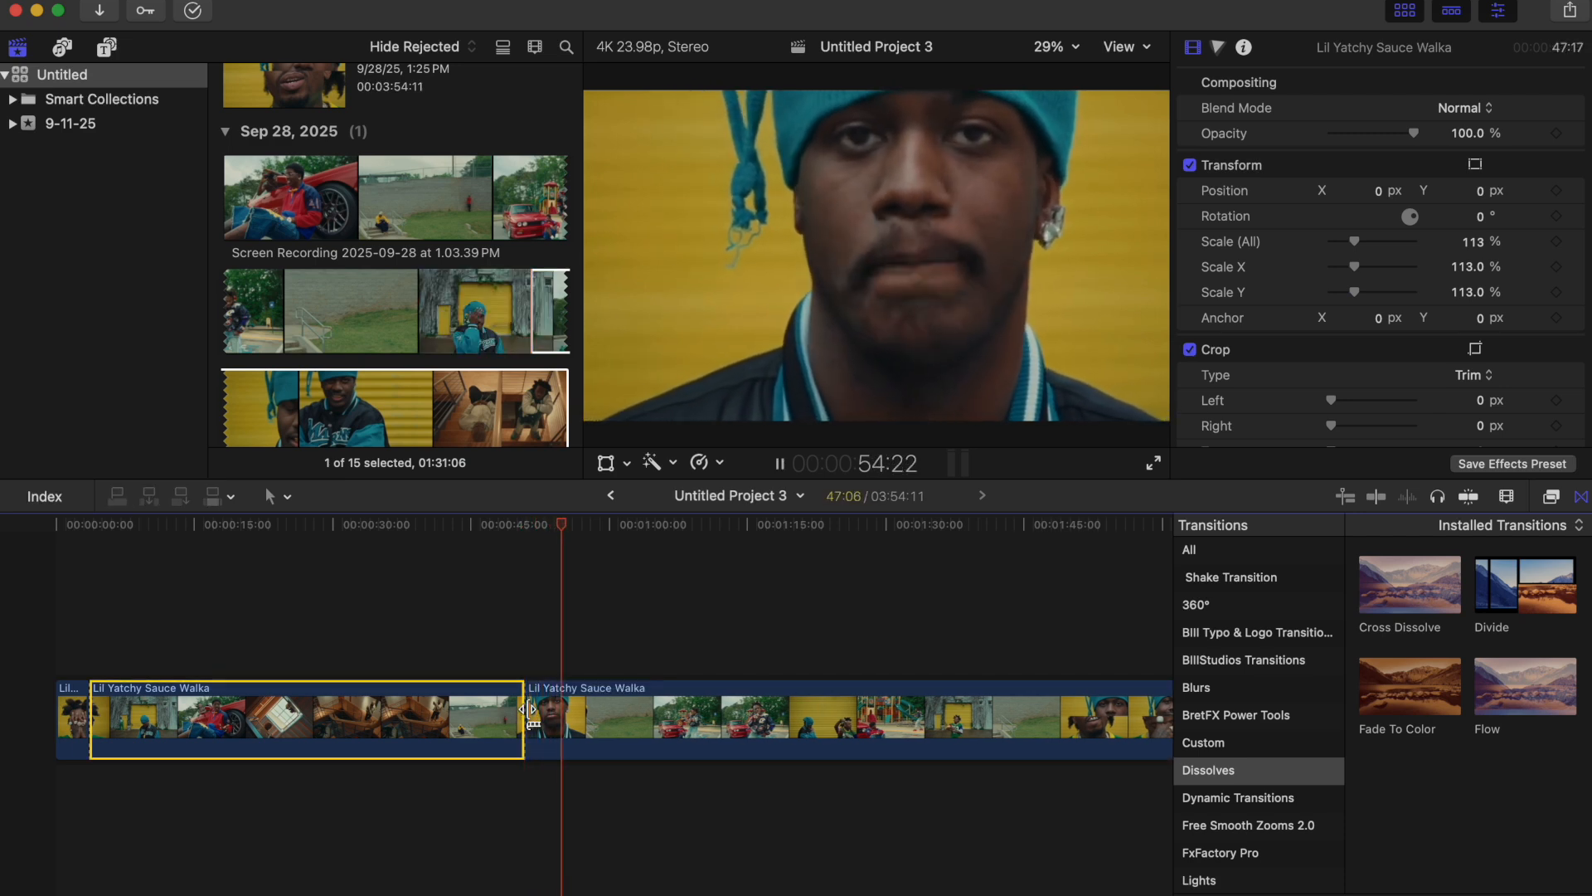
pyautogui.press('space')
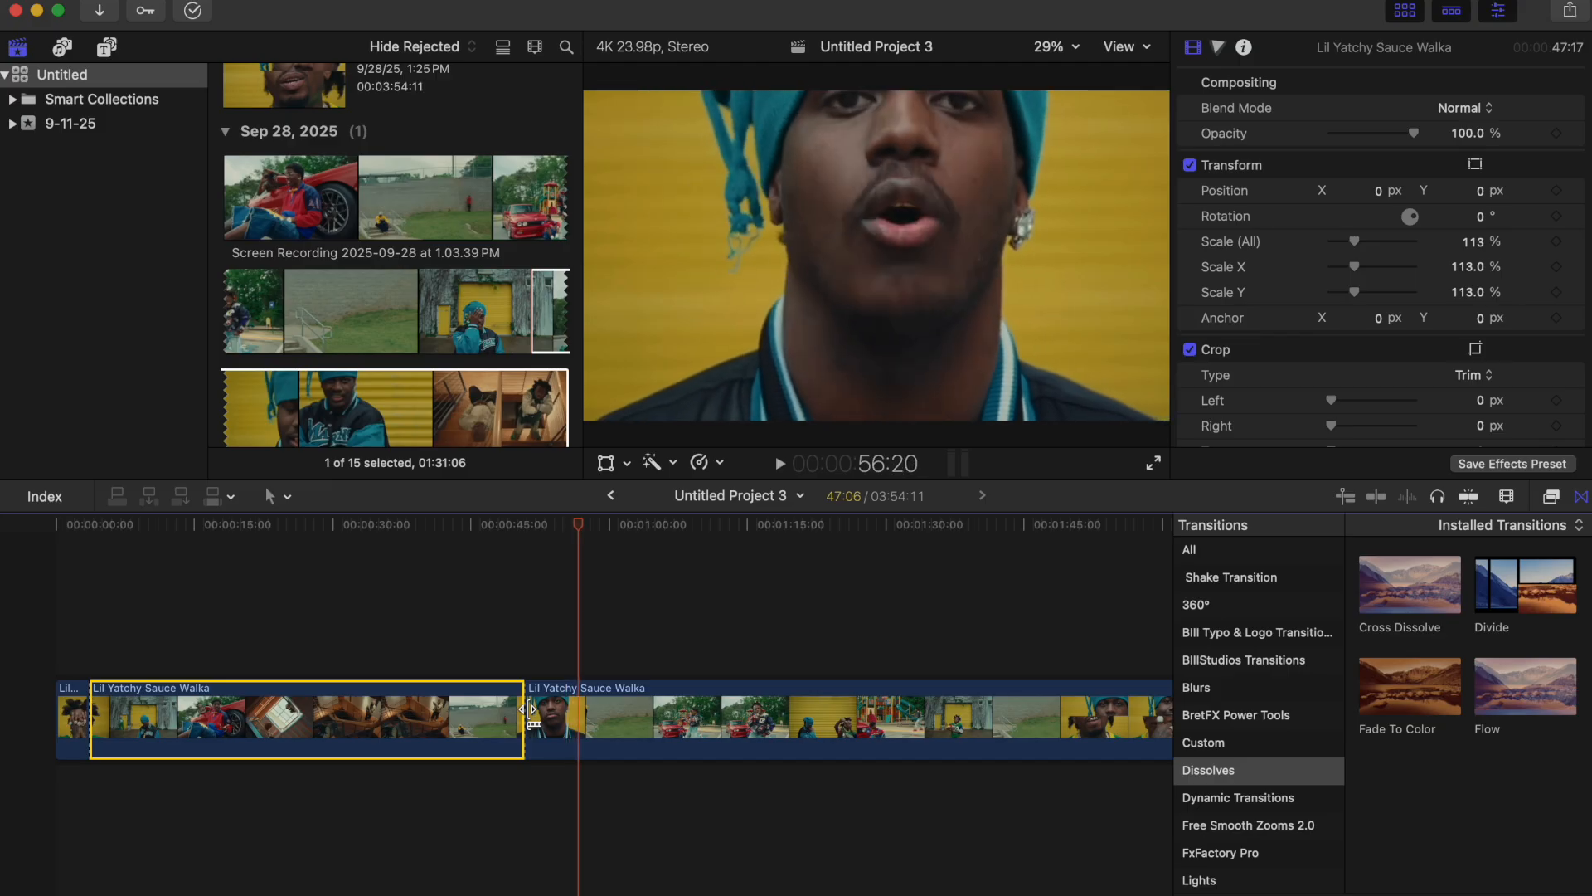
pyautogui.click(590, 716)
pyautogui.press('super+b')
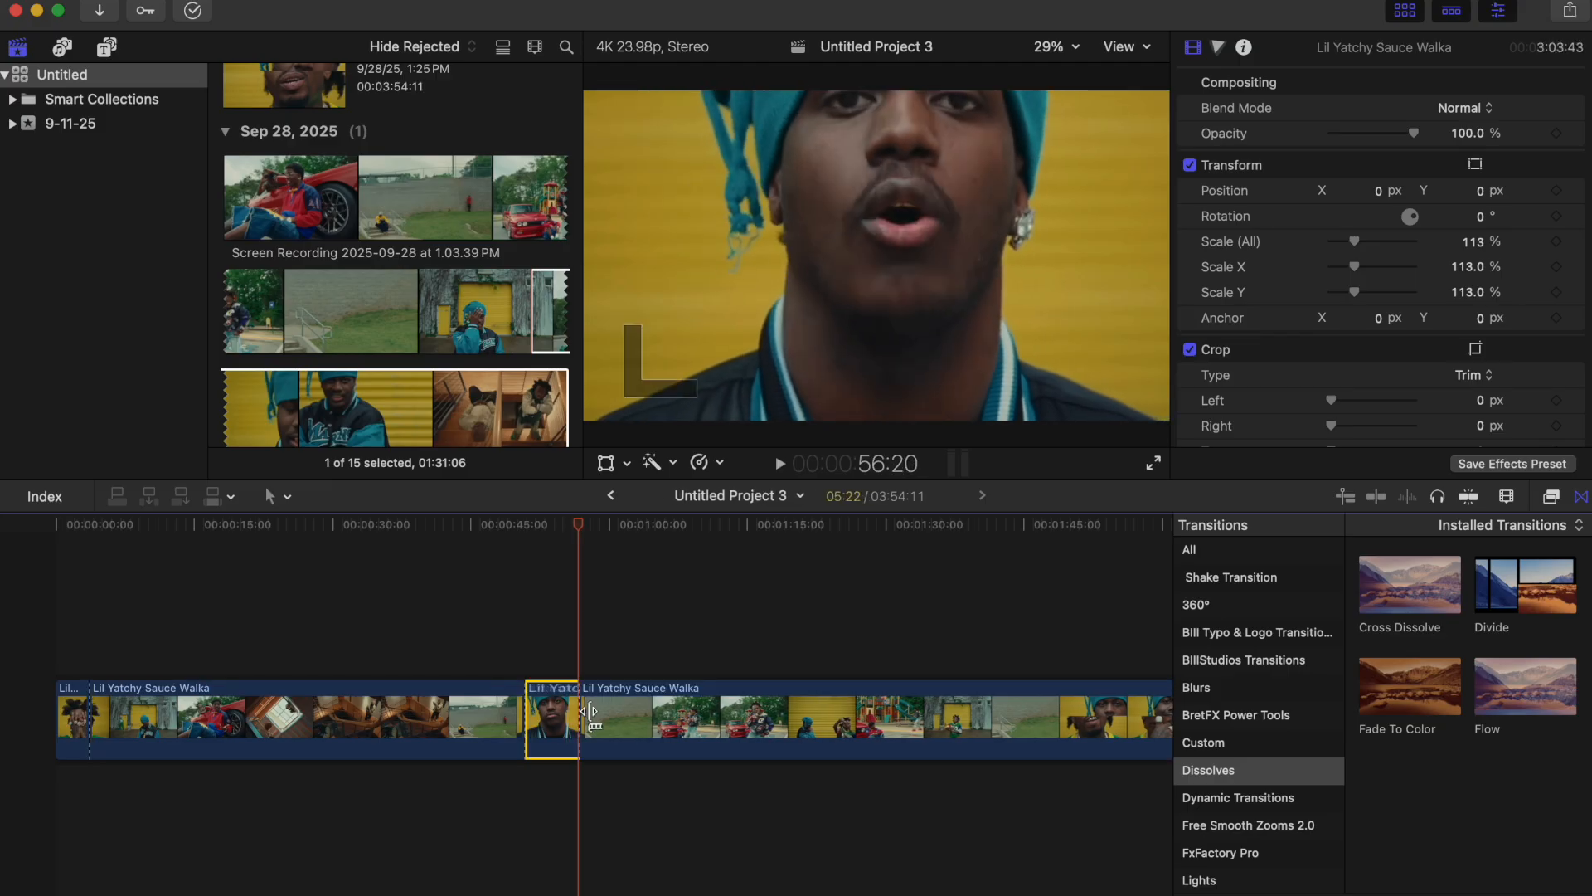
# Move the isolated close-up segment above the opening shot, aligned with the start of the timeline
pyautogui.moveTo(561, 720); pyautogui.dragTo(81, 634)
pyautogui.click(54, 571)
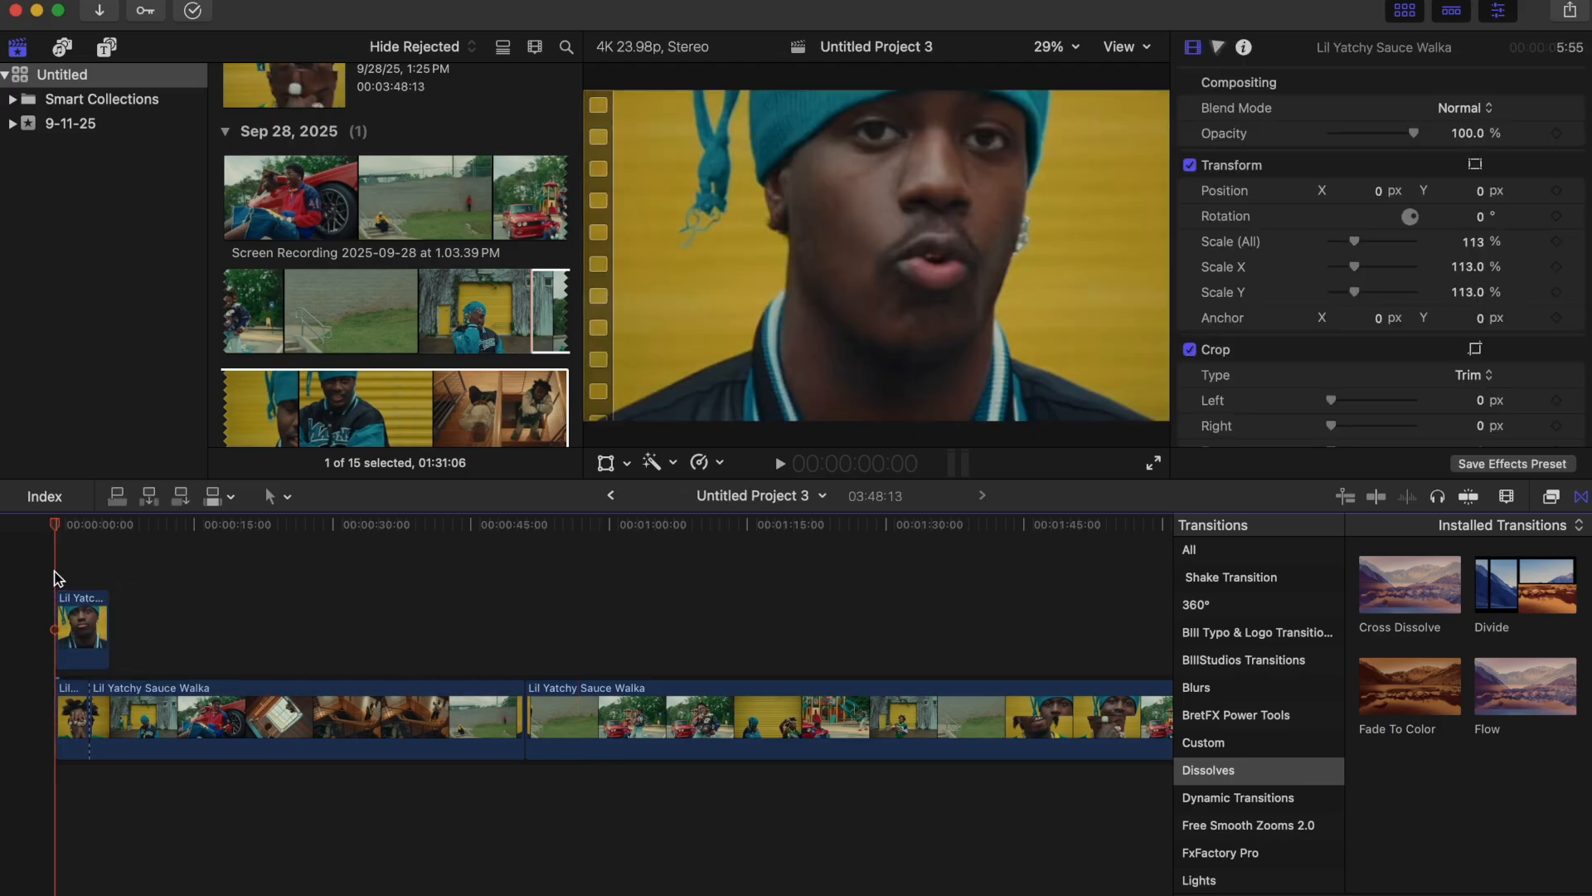
pyautogui.click(71, 584)
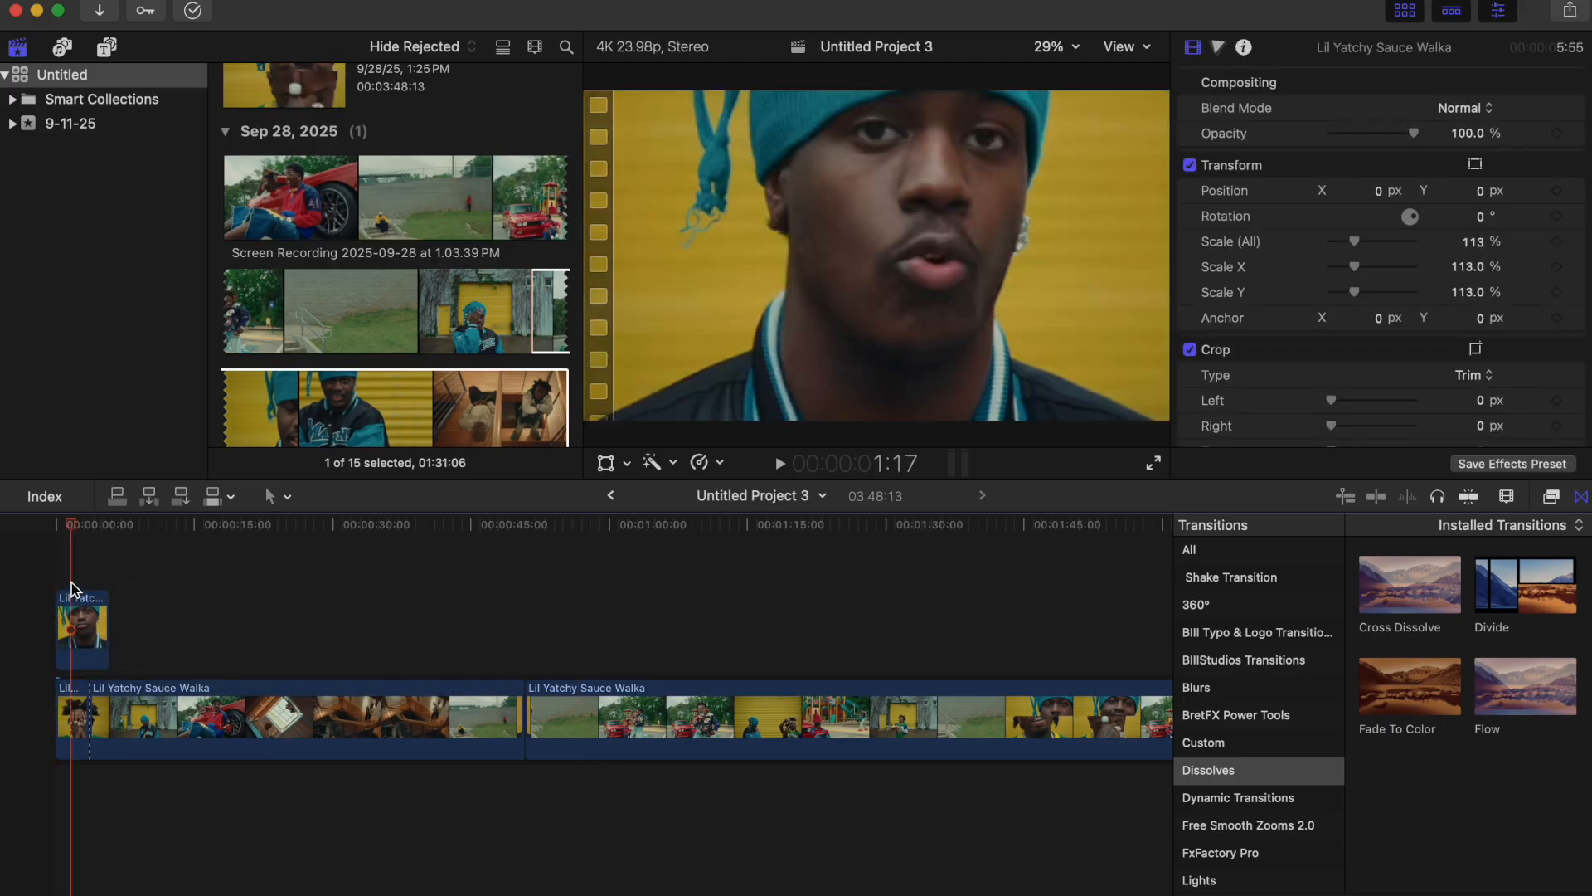
# Crop the upper clip's bottom edge by 471 px and set its Y position to -128.1 px
pyautogui.click(71, 622)
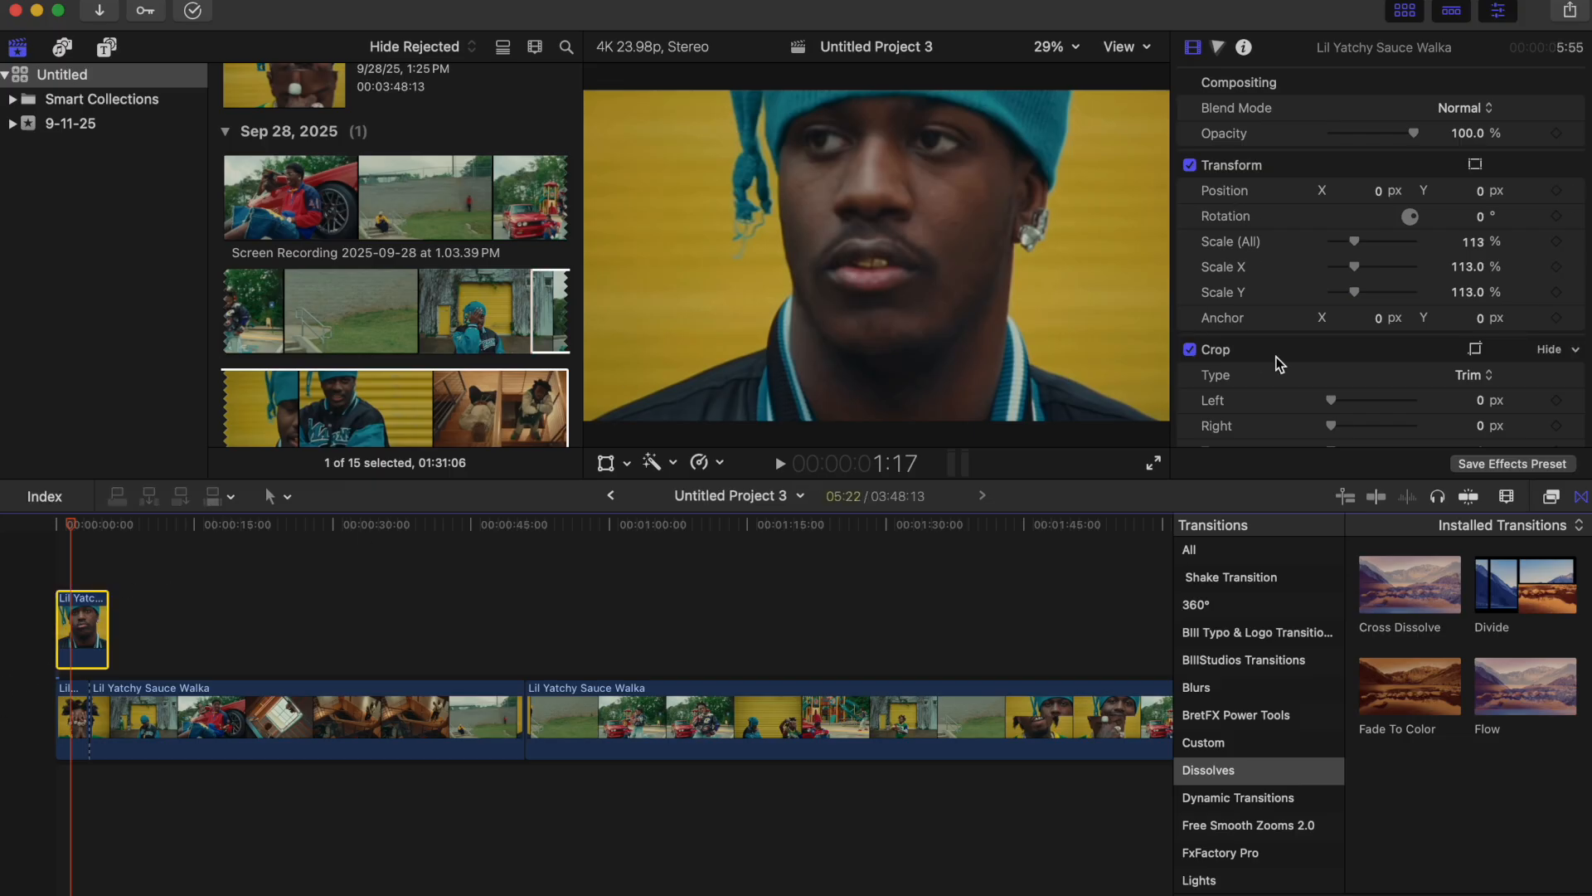
pyautogui.scroll(-3, 1272, 361)
pyautogui.scroll(-1, 1278, 363)
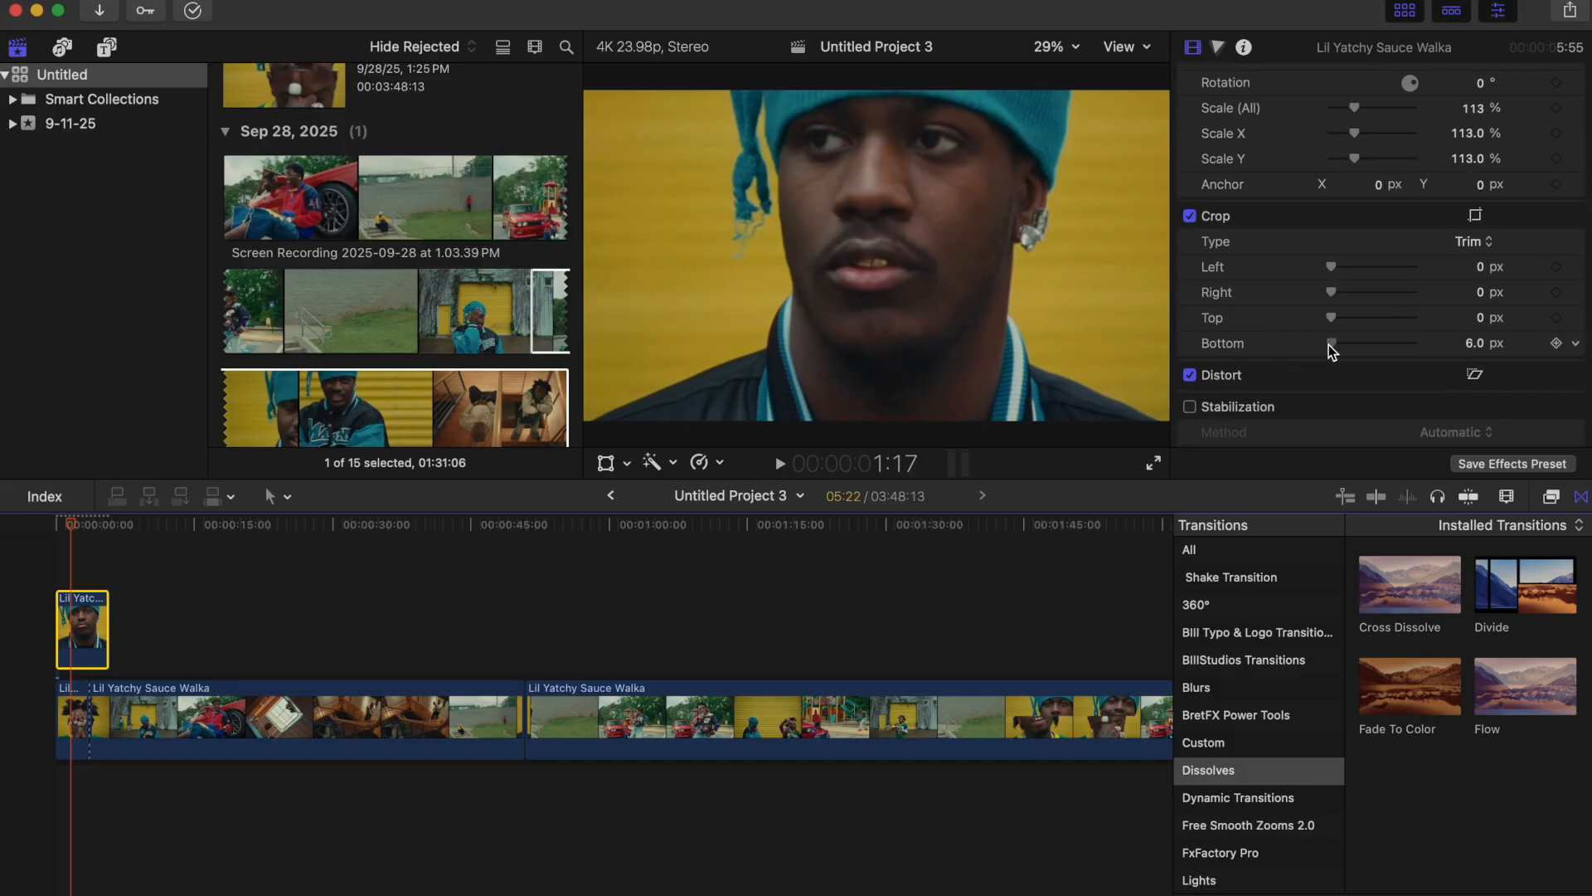
pyautogui.moveTo(1328, 345); pyautogui.dragTo(1375, 328)
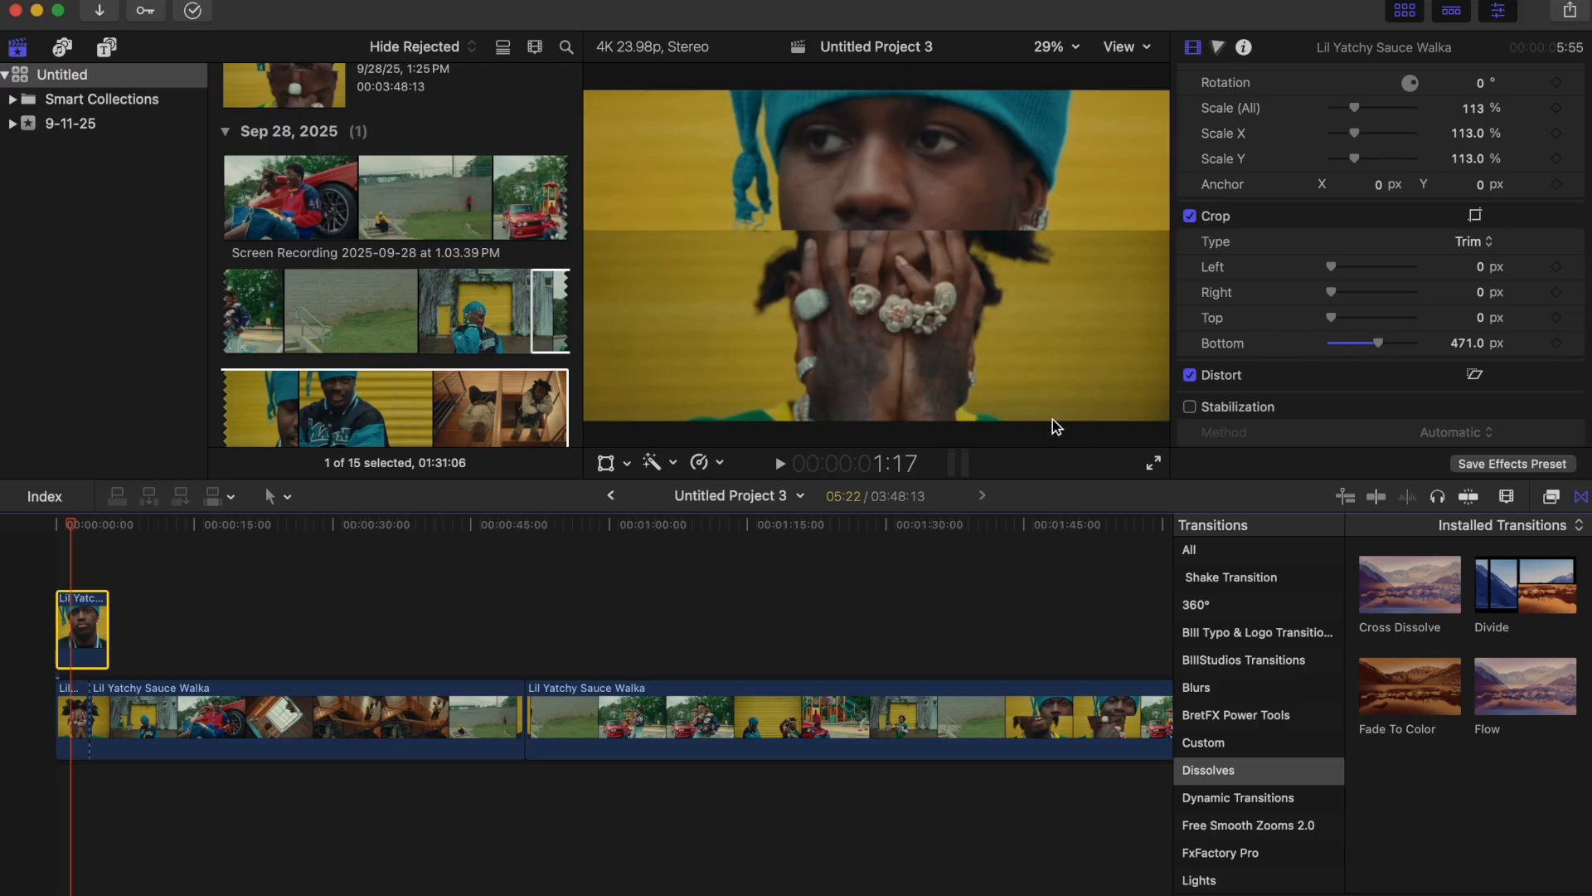
pyautogui.scroll(3, 1297, 302)
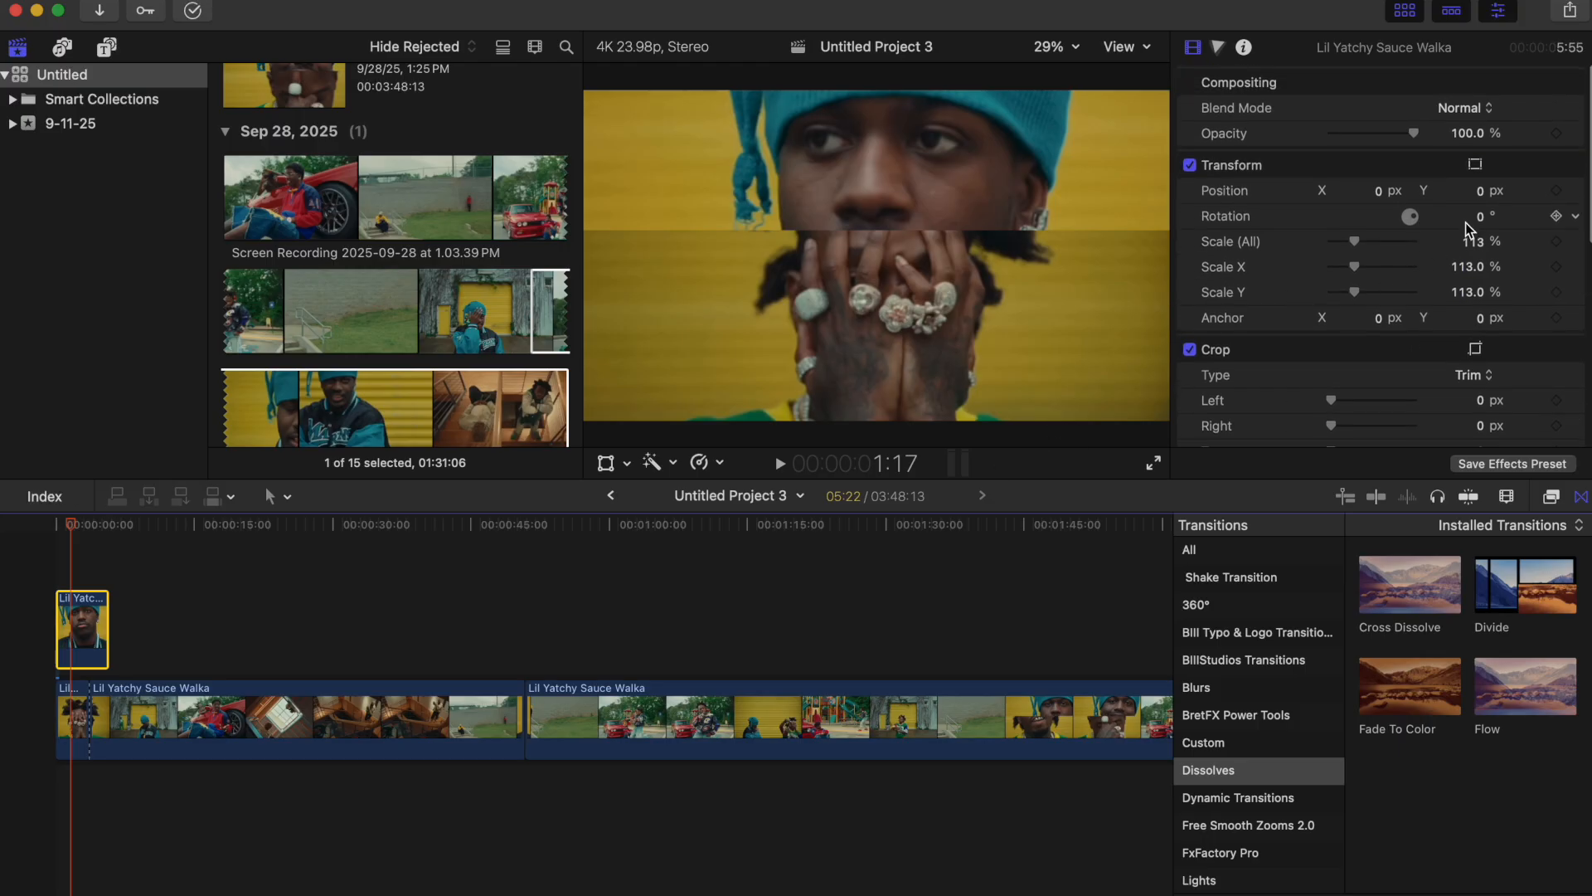
pyautogui.moveTo(1481, 191); pyautogui.dragTo(1409, 199)
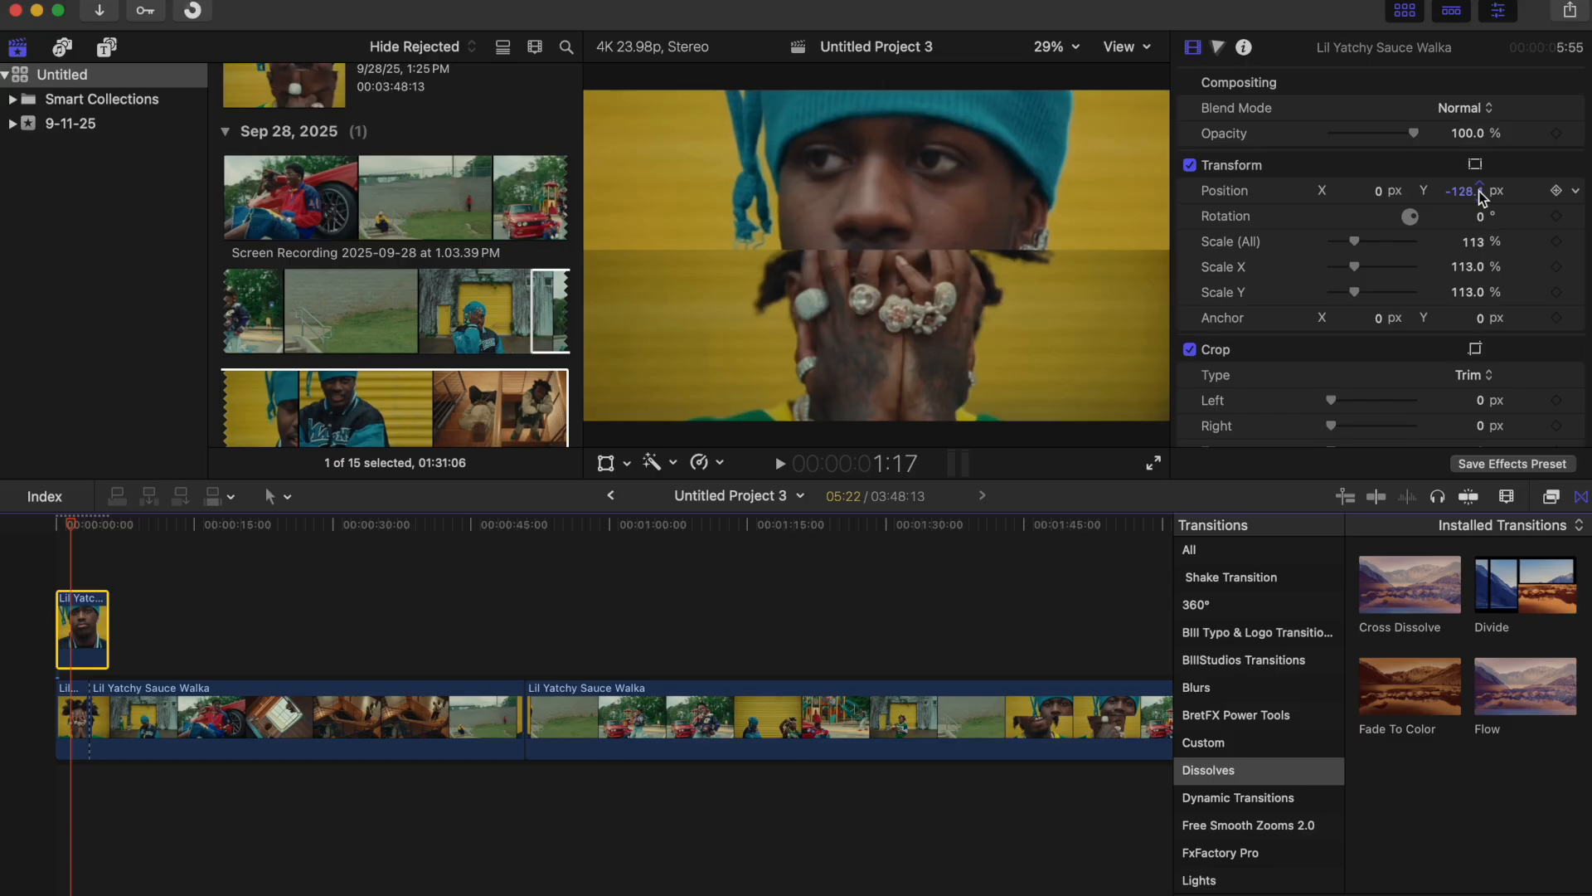
# Scale the lower opening clip to 138% and set its Y position to 233 px
pyautogui.click(72, 719)
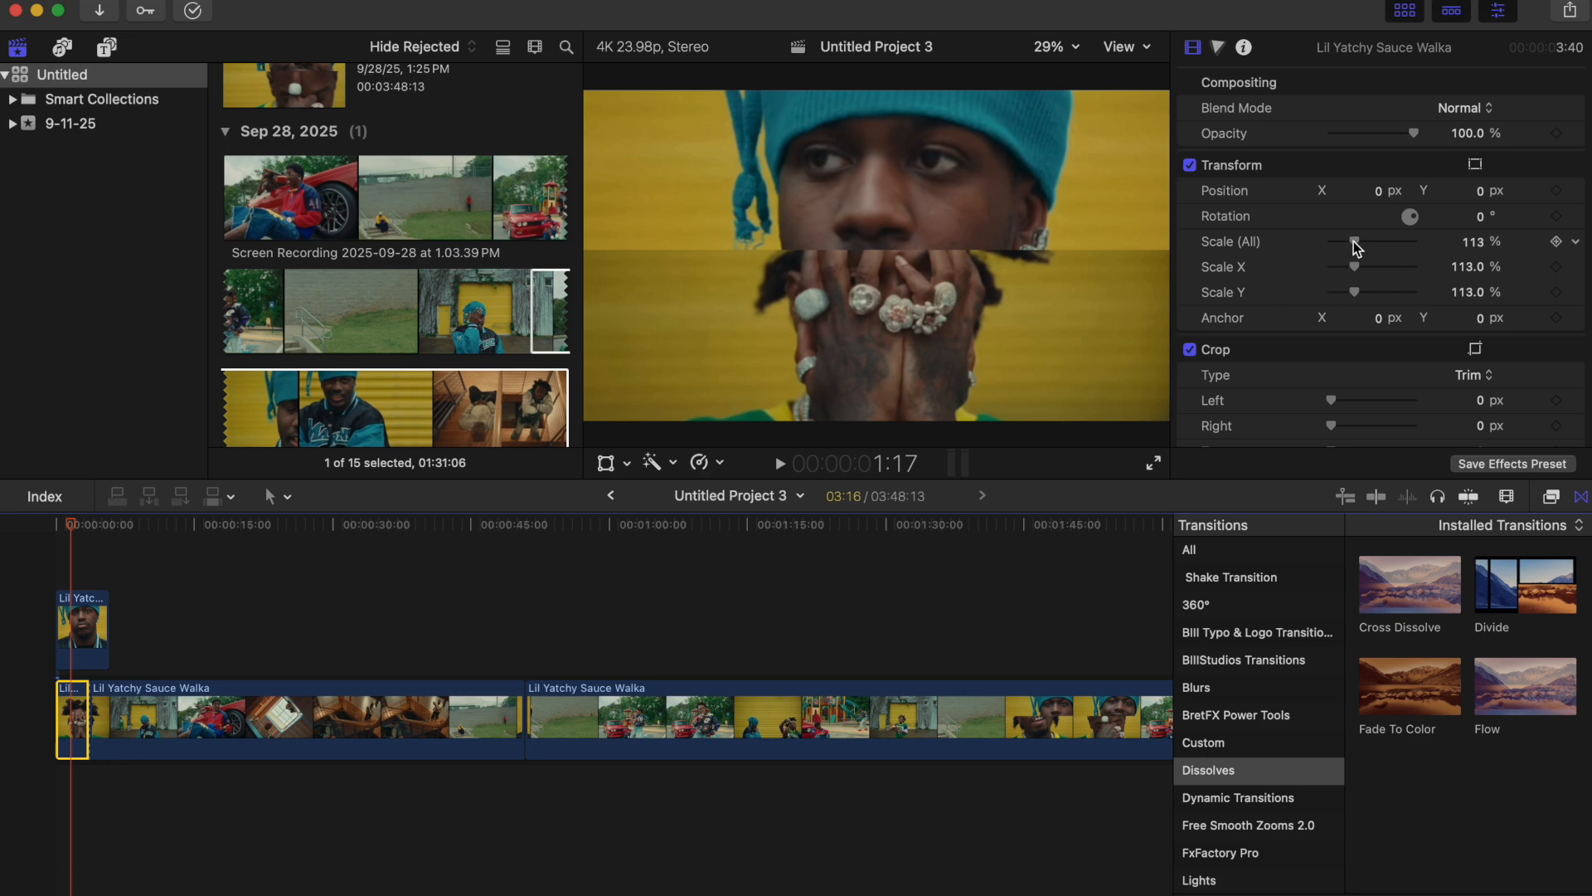
pyautogui.moveTo(1353, 241); pyautogui.dragTo(1361, 247)
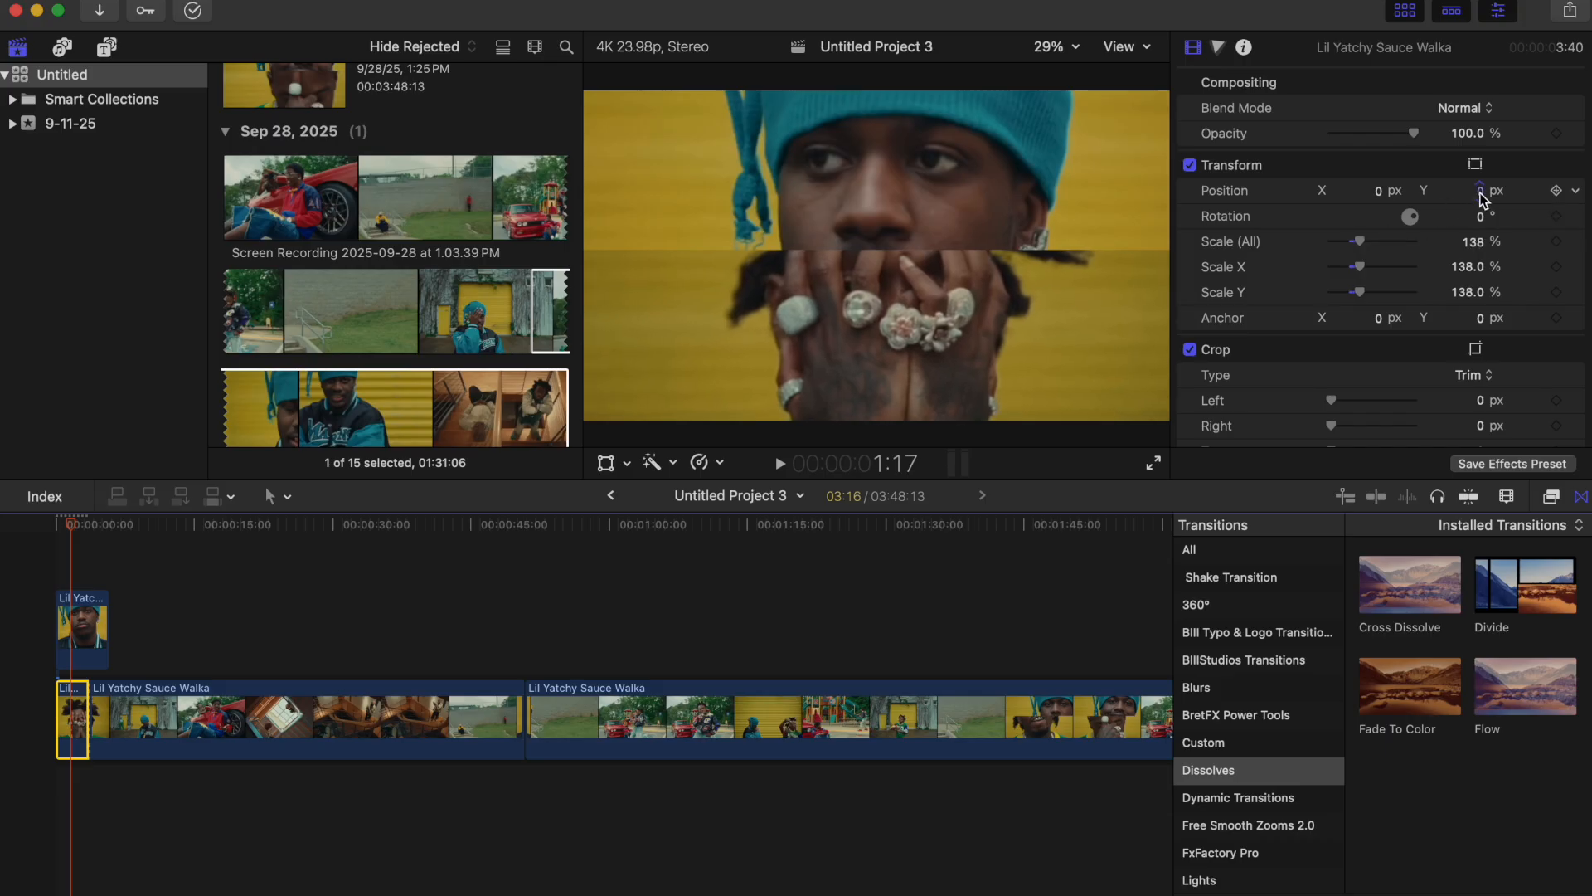
pyautogui.moveTo(1481, 193); pyautogui.dragTo(1487, 23)
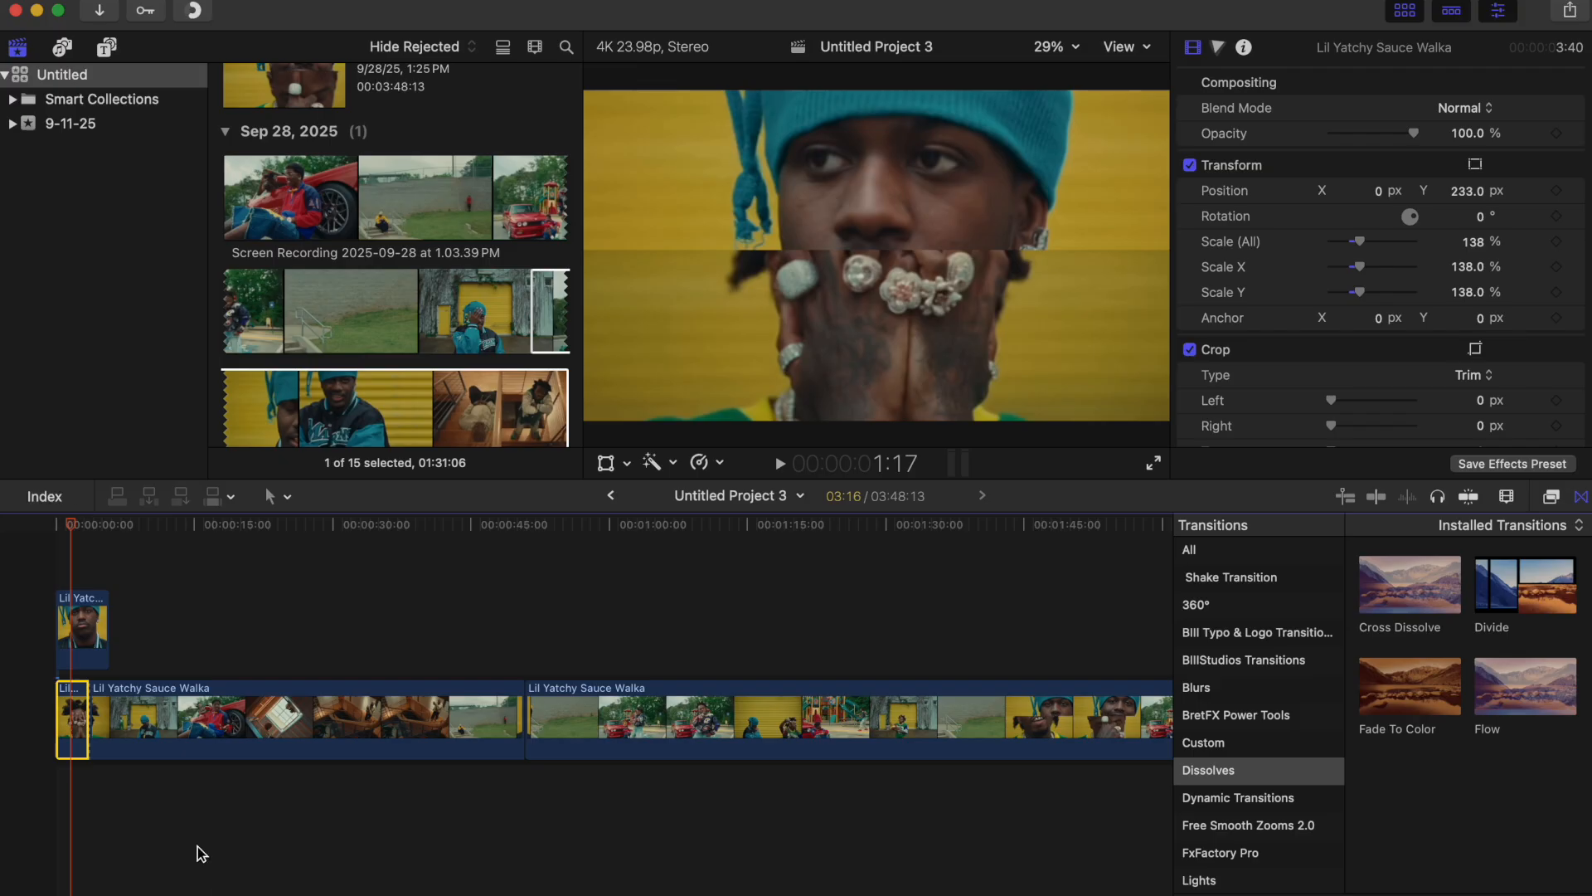
# Trim the end of the upper close-up clip so it matches the end of the opening clip below it
pyautogui.press('super+equal')
pyautogui.press('super+equal')
pyautogui.press('super+equal')
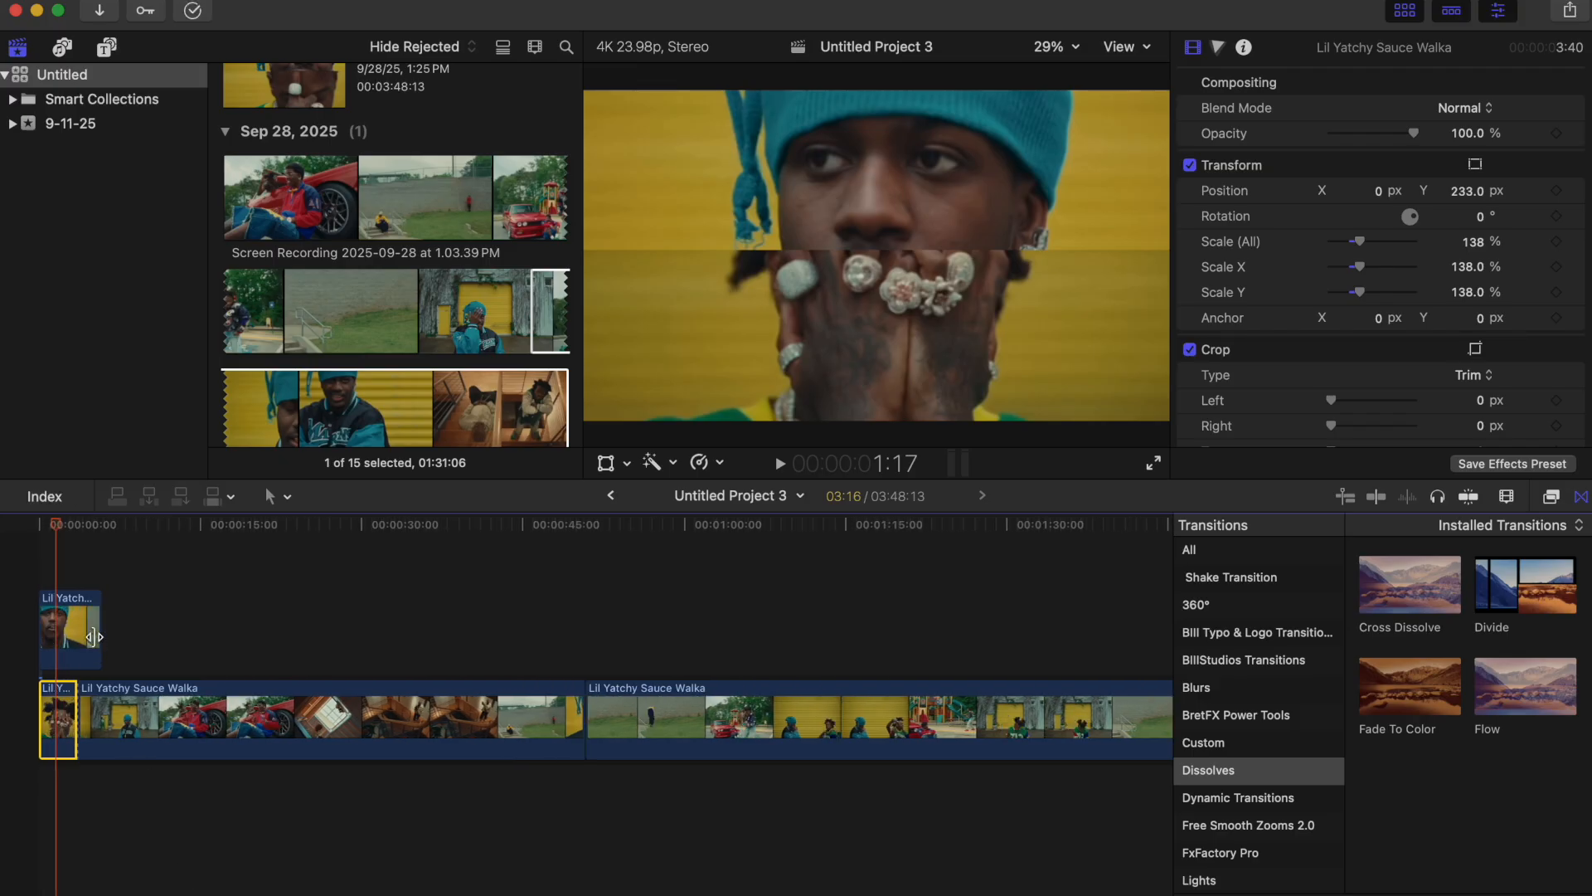
pyautogui.moveTo(221, 632); pyautogui.dragTo(133, 640)
pyautogui.press('super+equal')
pyautogui.press('super+equal')
pyautogui.press('super+equal')
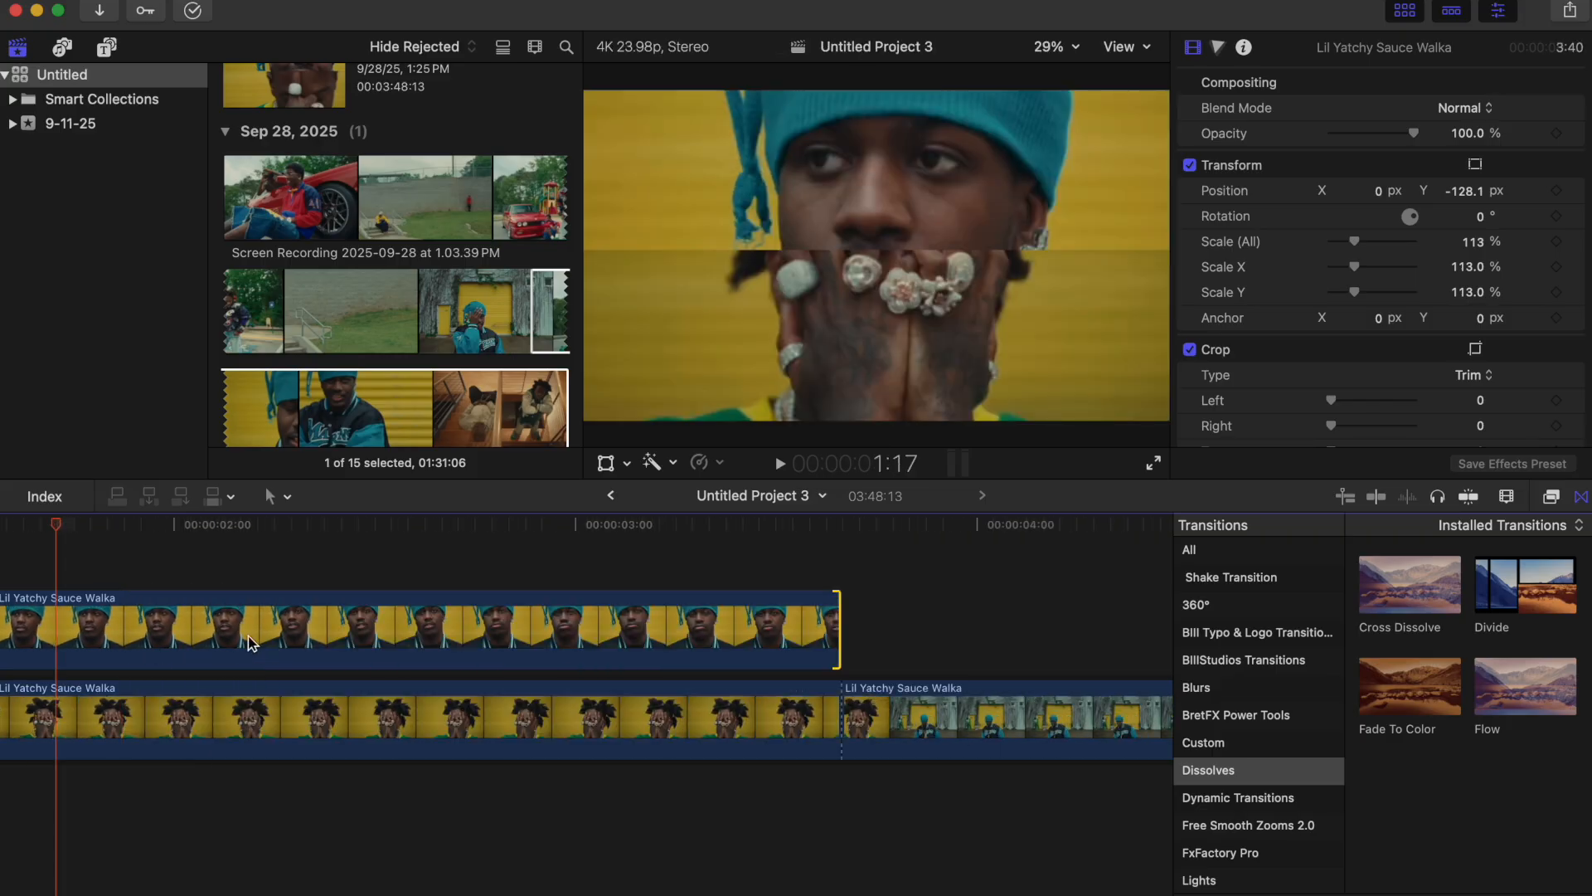
# Play the stacked split-screen section from the start of the timeline several times to check the face alignment
pyautogui.press('super+minus')
pyautogui.press('super+minus')
pyautogui.hscroll(-4, 252, 640)
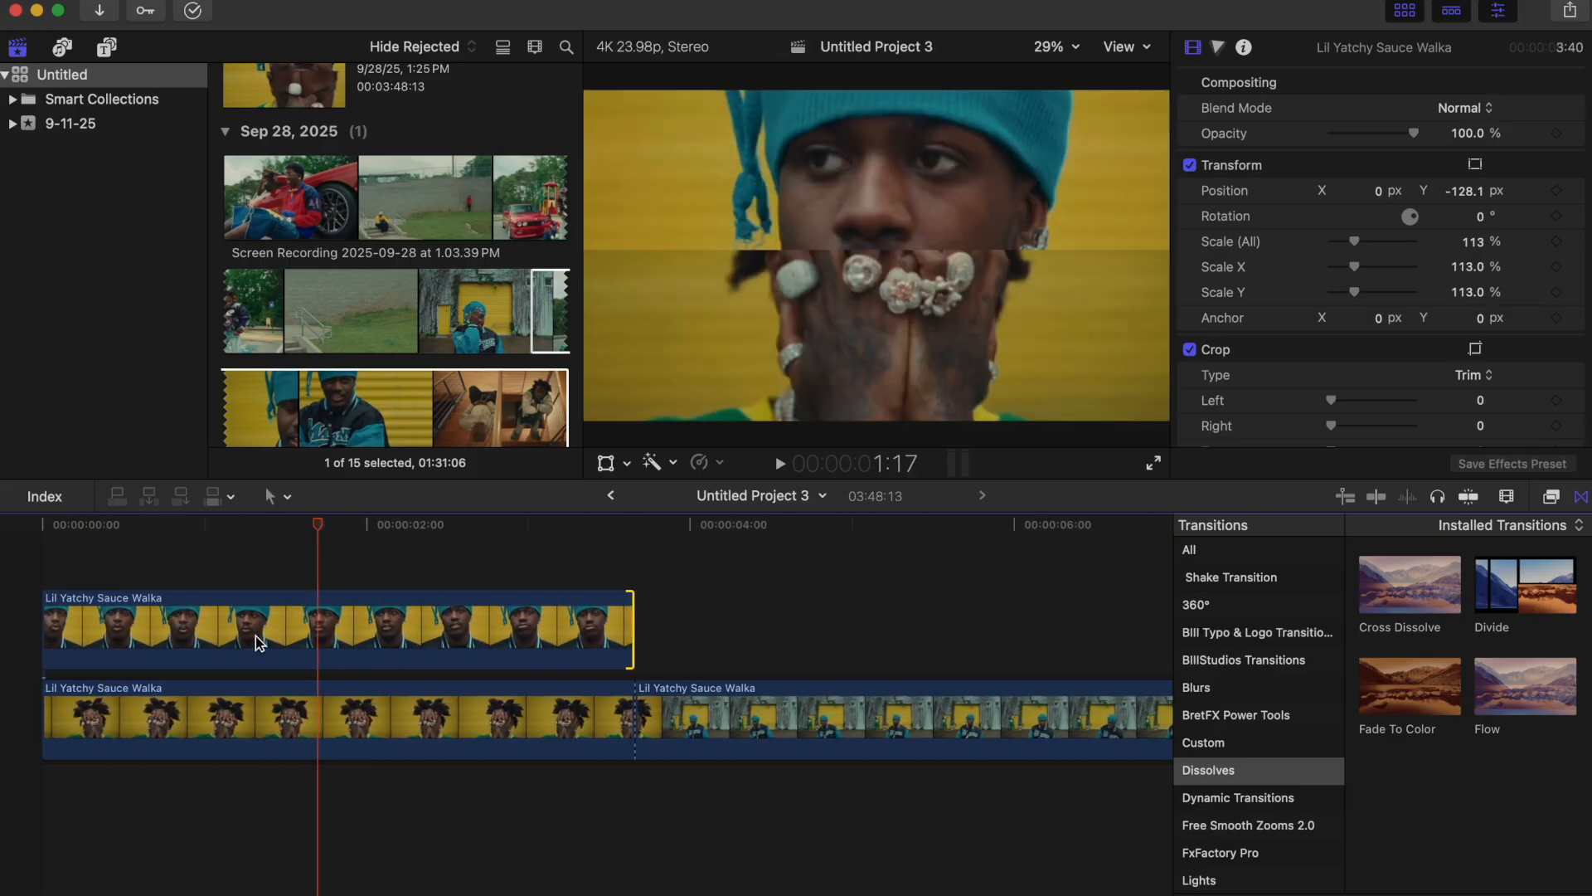
pyautogui.press('super+minus')
pyautogui.press('super+minus')
pyautogui.click(33, 554)
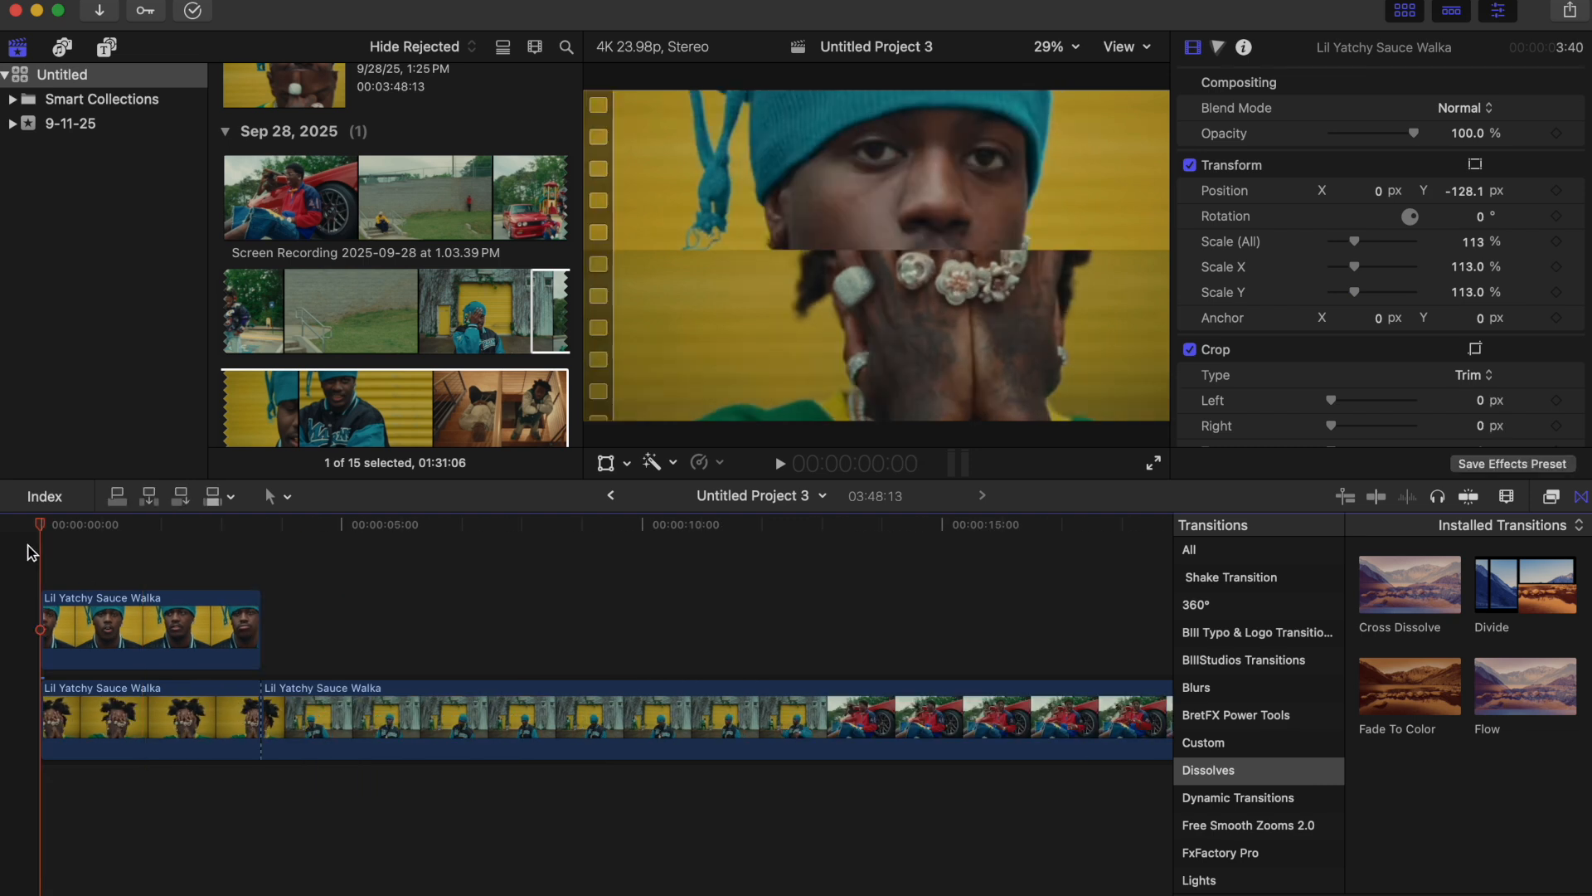
pyautogui.press('space')
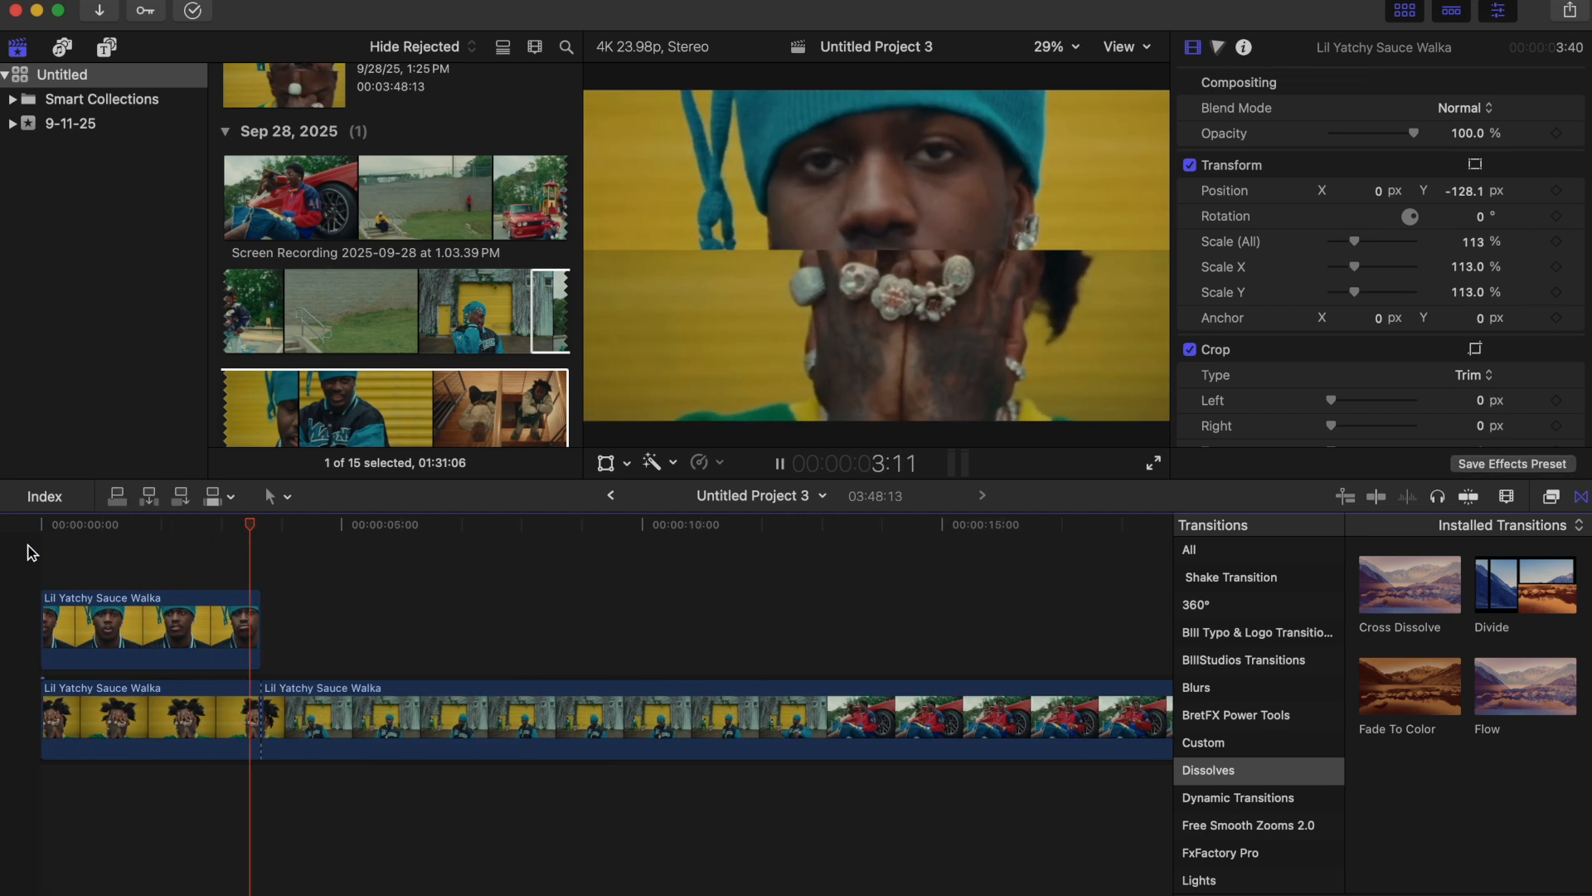
pyautogui.press('space')
pyautogui.click(28, 546)
pyautogui.press('space')
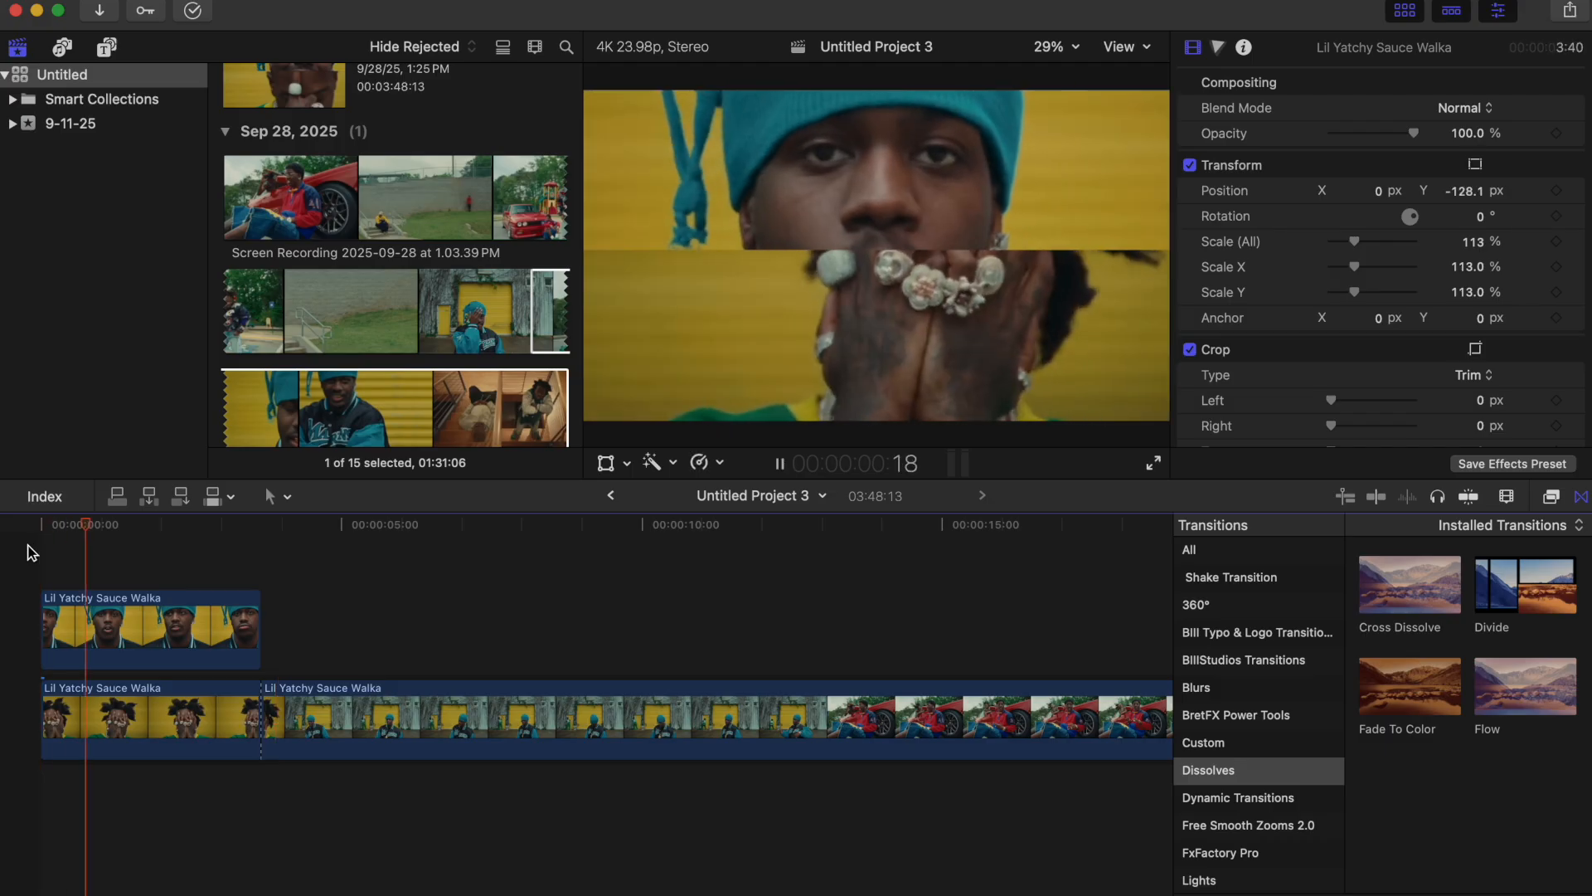
pyautogui.click(28, 551)
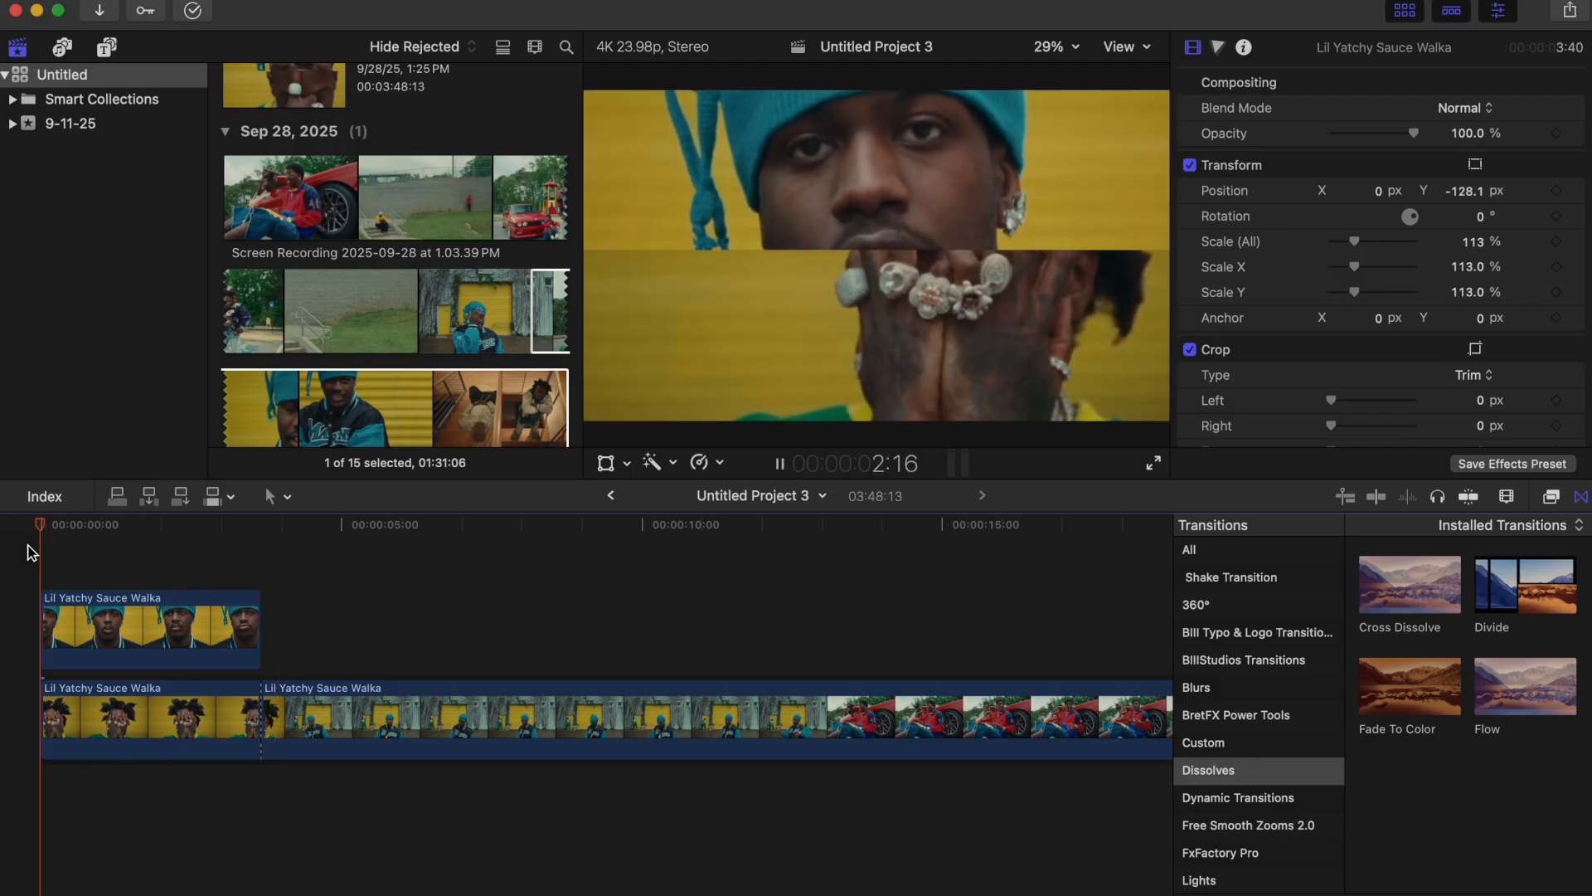
pyautogui.click(32, 552)
pyautogui.press('space')
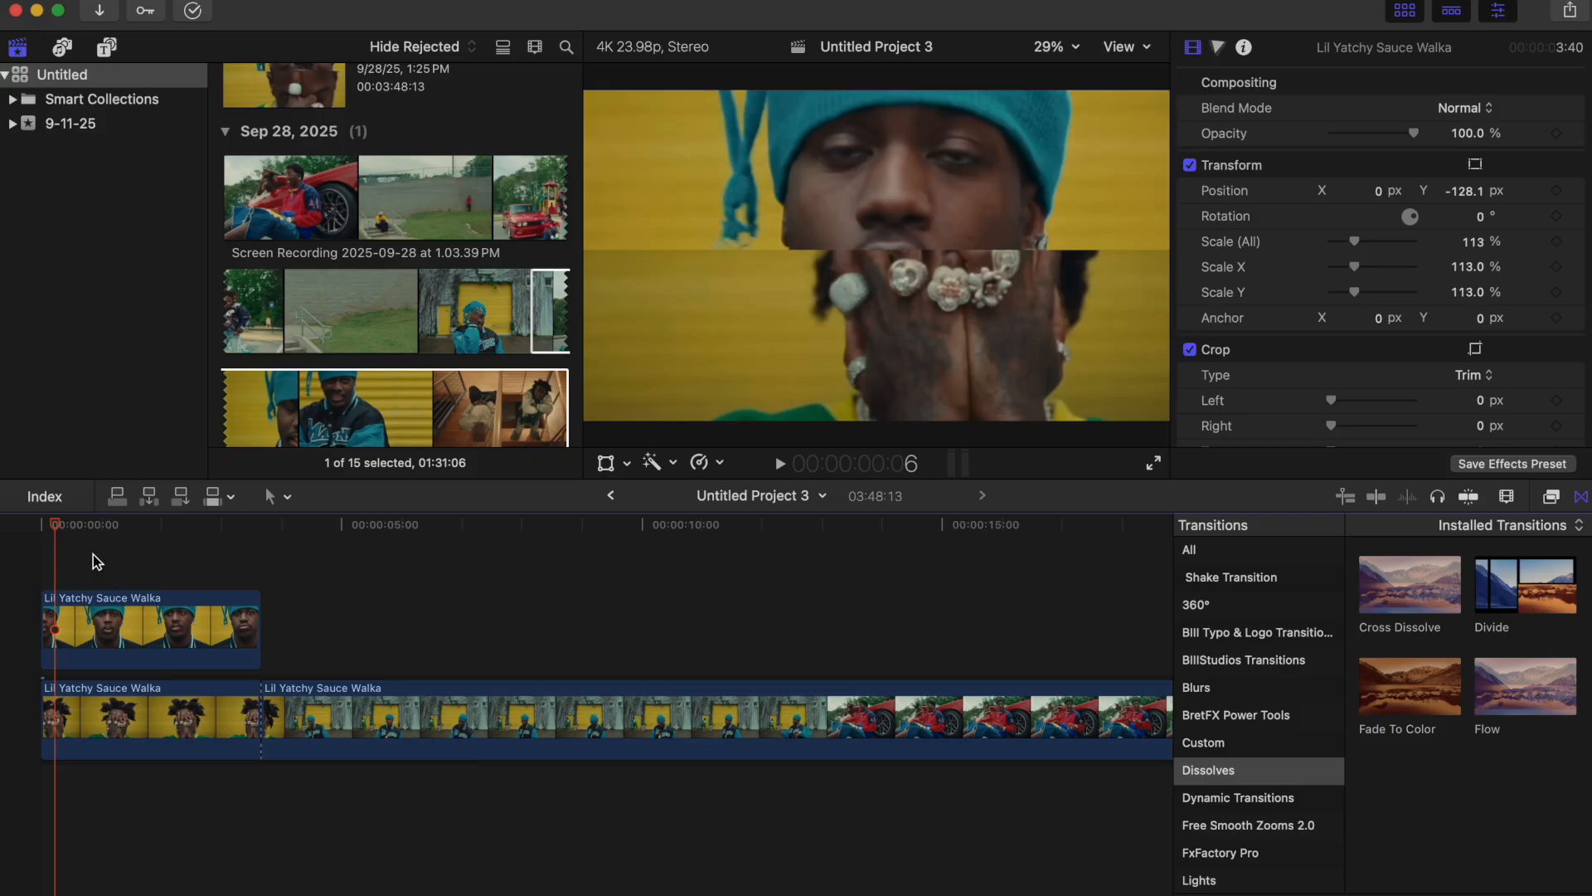
# Combine the two stacked clips into a compound clip named "2 sides split"
pyautogui.moveTo(86, 576); pyautogui.dragTo(88, 717)
pyautogui.rightClick(107, 684)
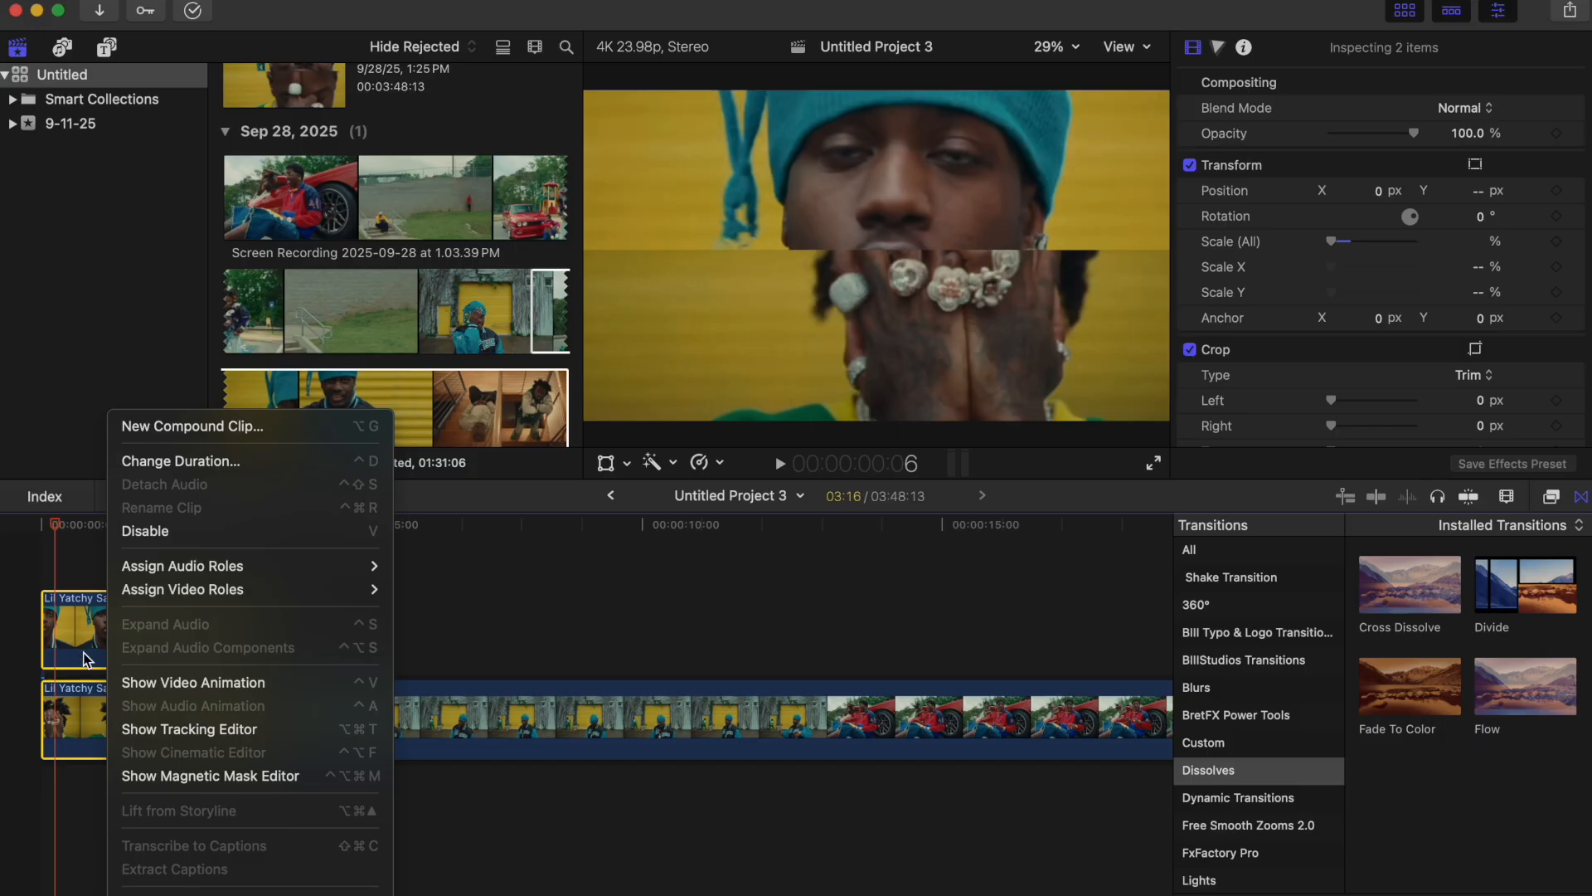
pyautogui.click(236, 427)
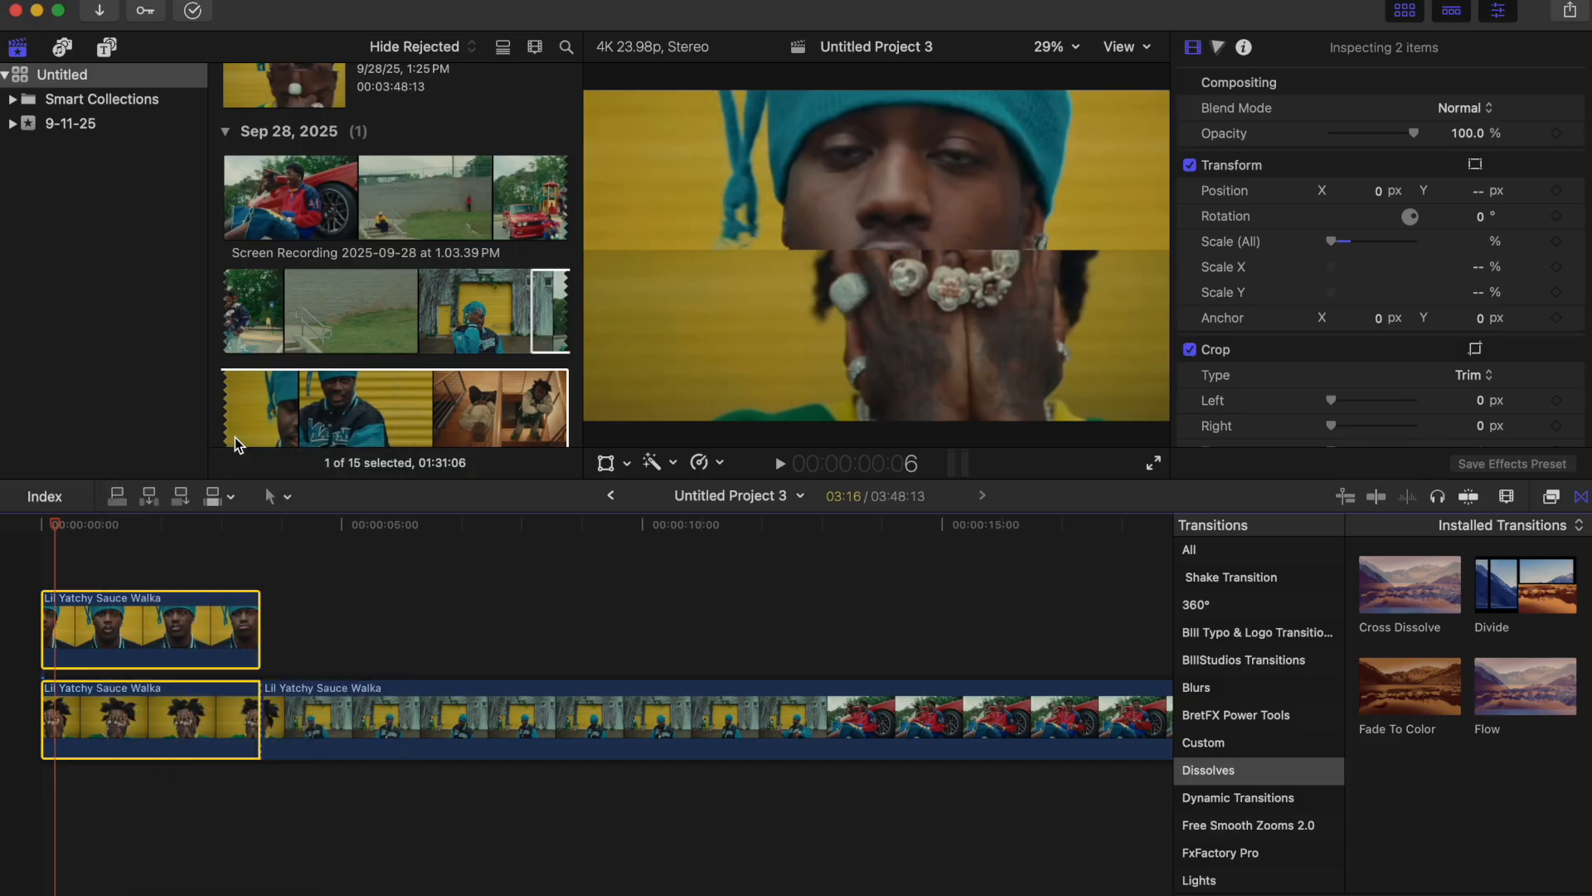
pyautogui.write('2 sides split')
pyautogui.press('Return')
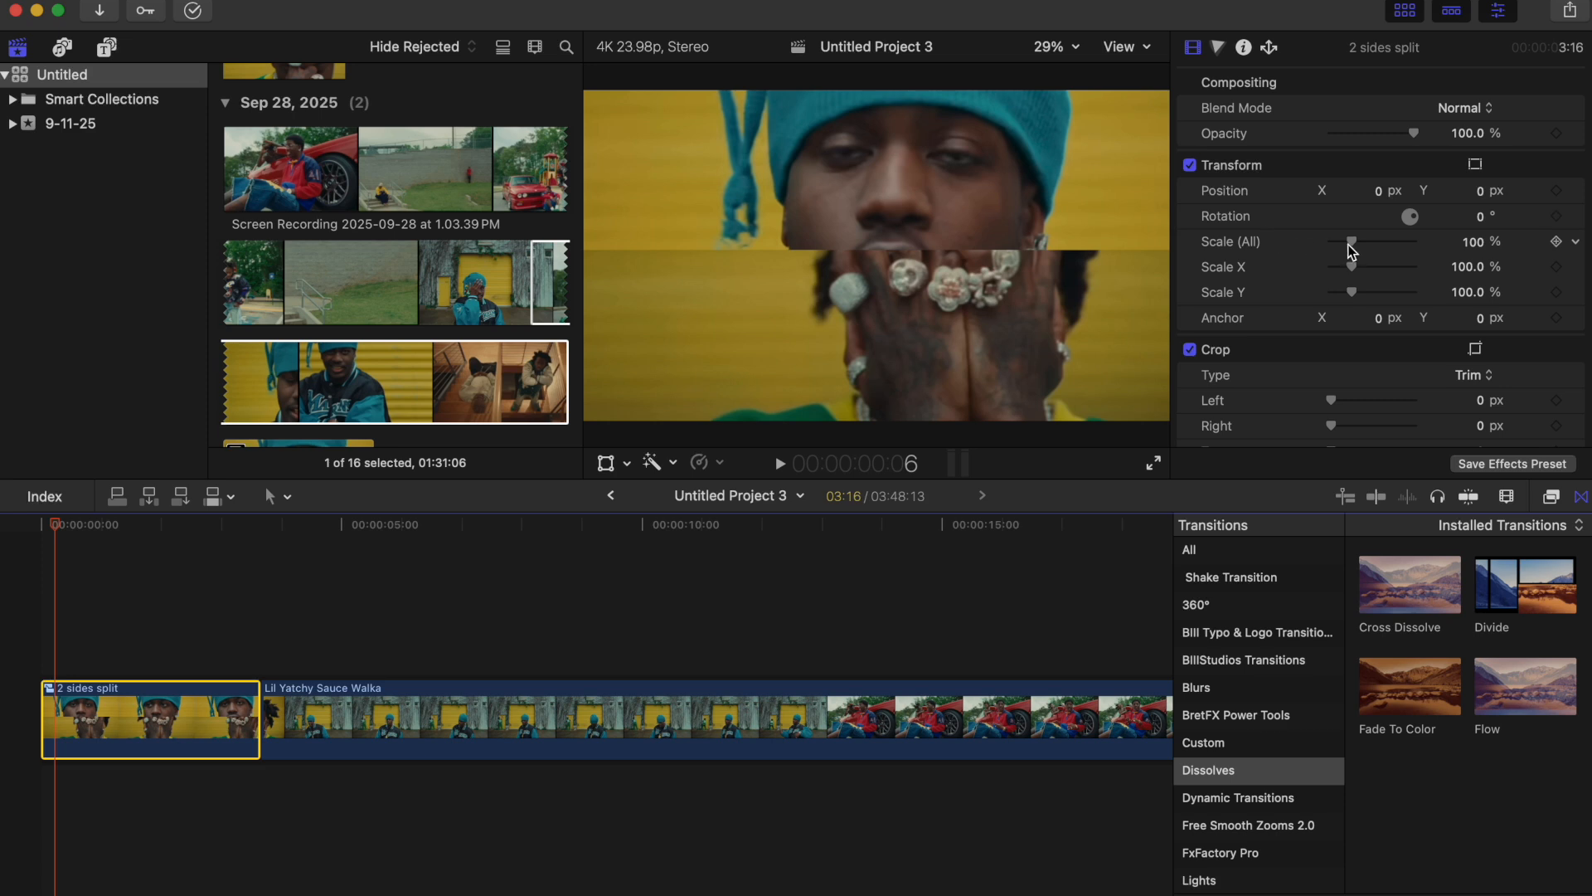
# Scale the compound clip down to 51% and set its Y position to -25.6 px
pyautogui.moveTo(1353, 249); pyautogui.dragTo(1343, 250)
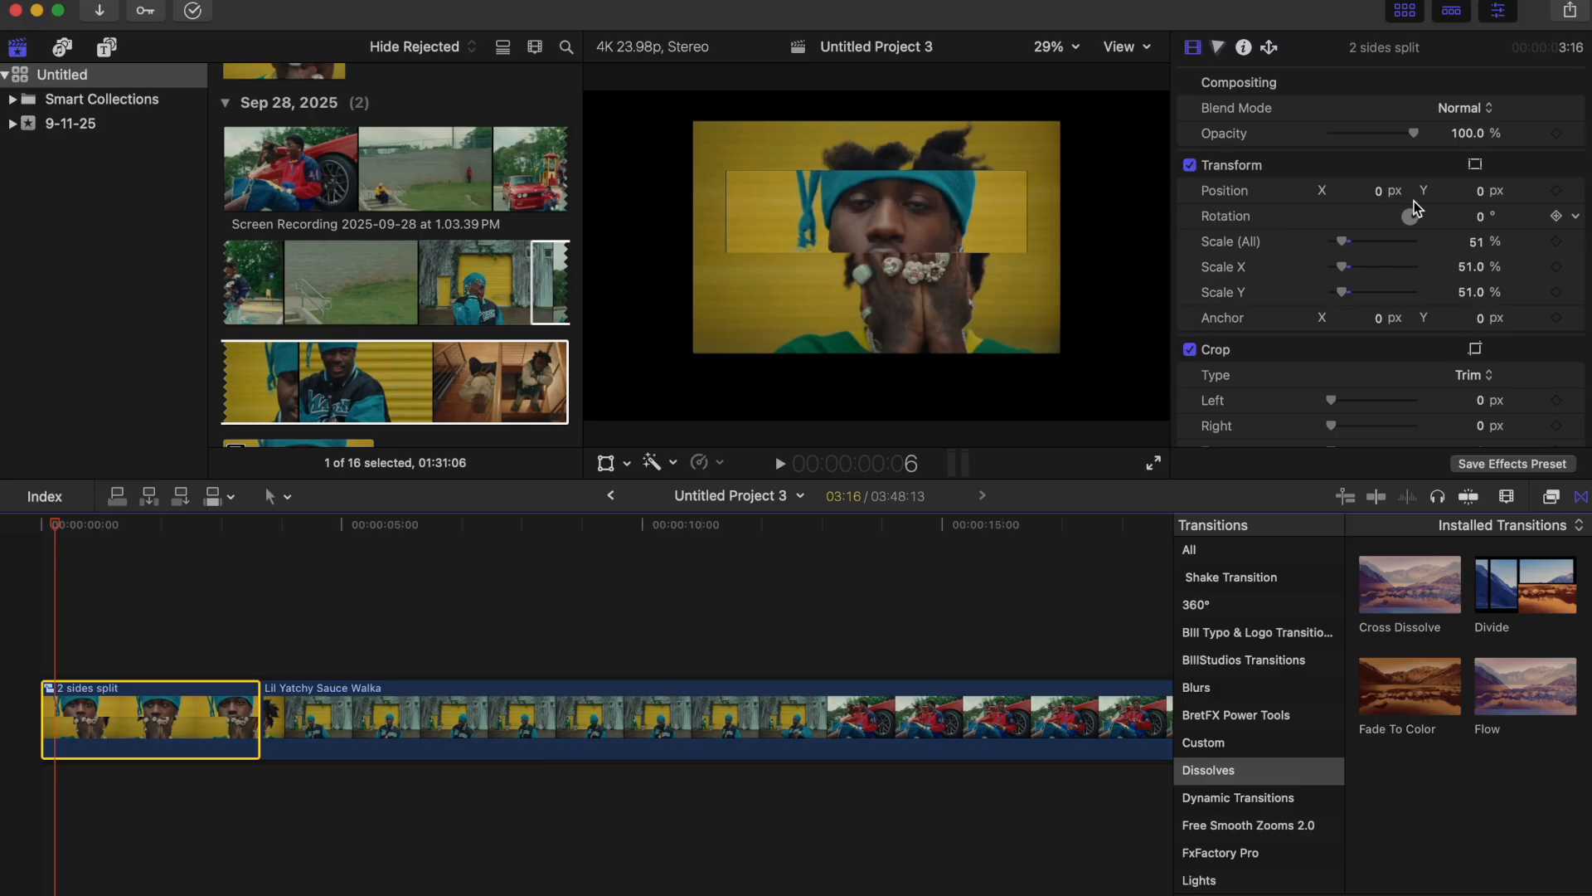
pyautogui.click(1488, 189)
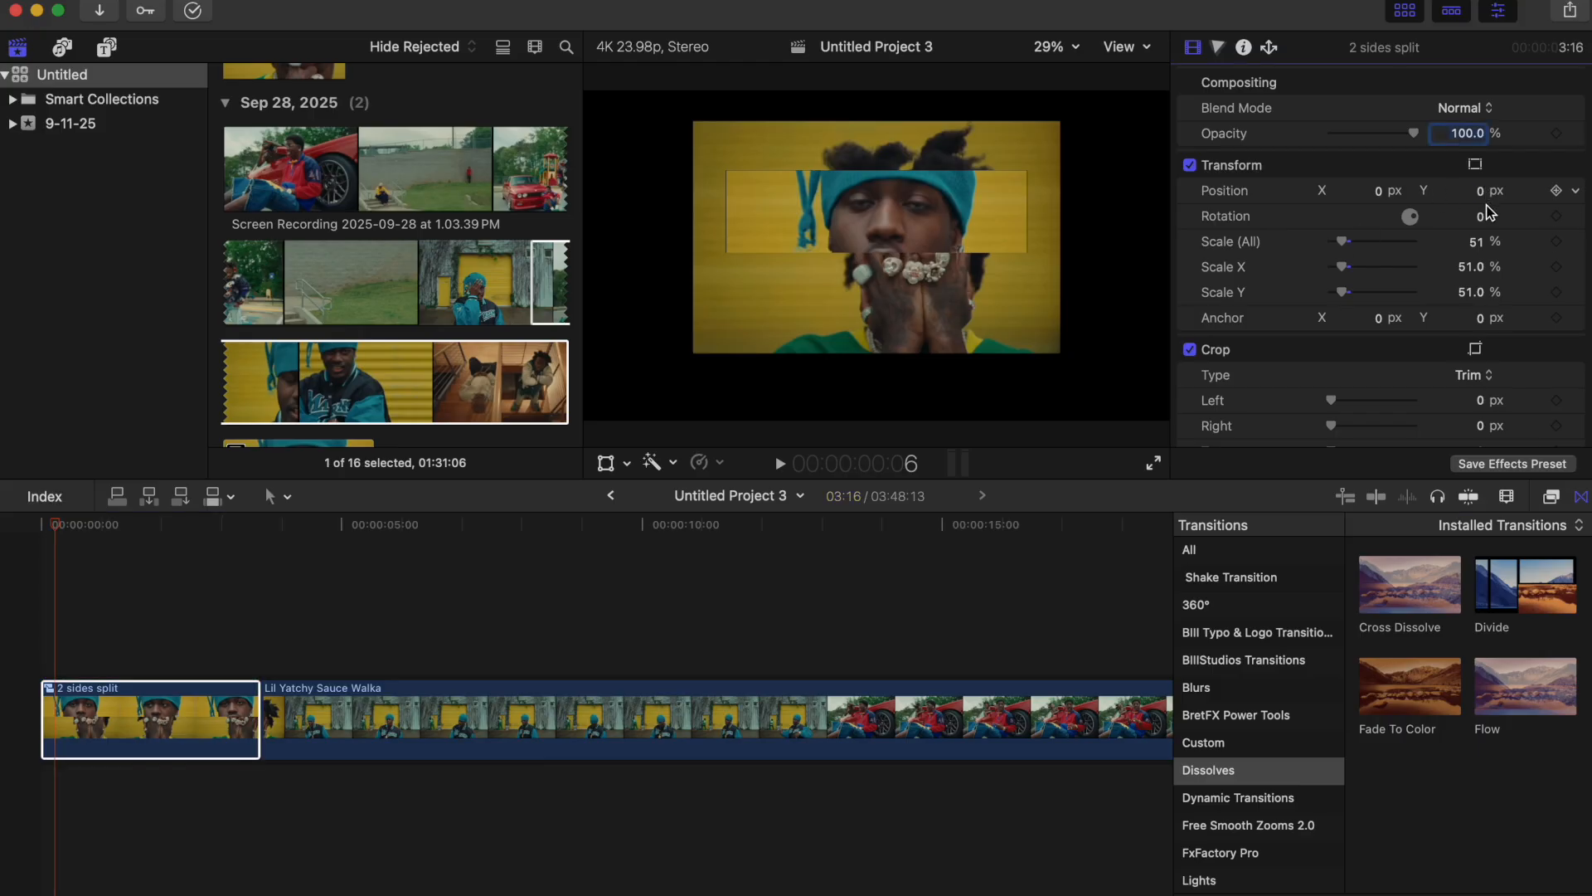
pyautogui.moveTo(1481, 193); pyautogui.dragTo(1481, 210)
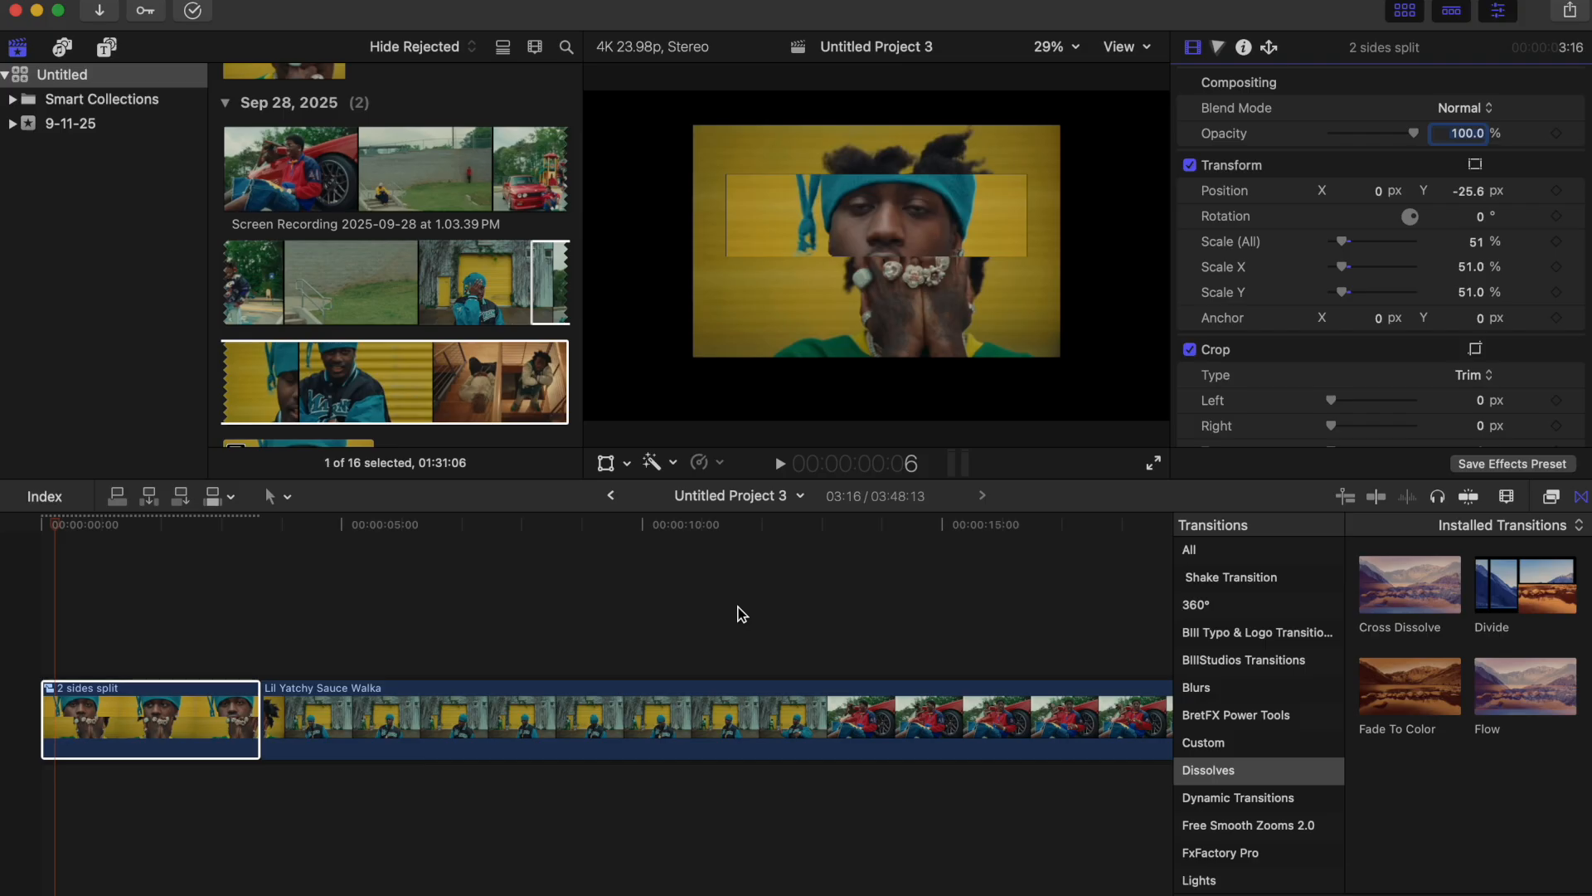
# Crop the compound clip's right edge by 15 px and play the result from the start of the timeline
pyautogui.scroll(-5, 1314, 404)
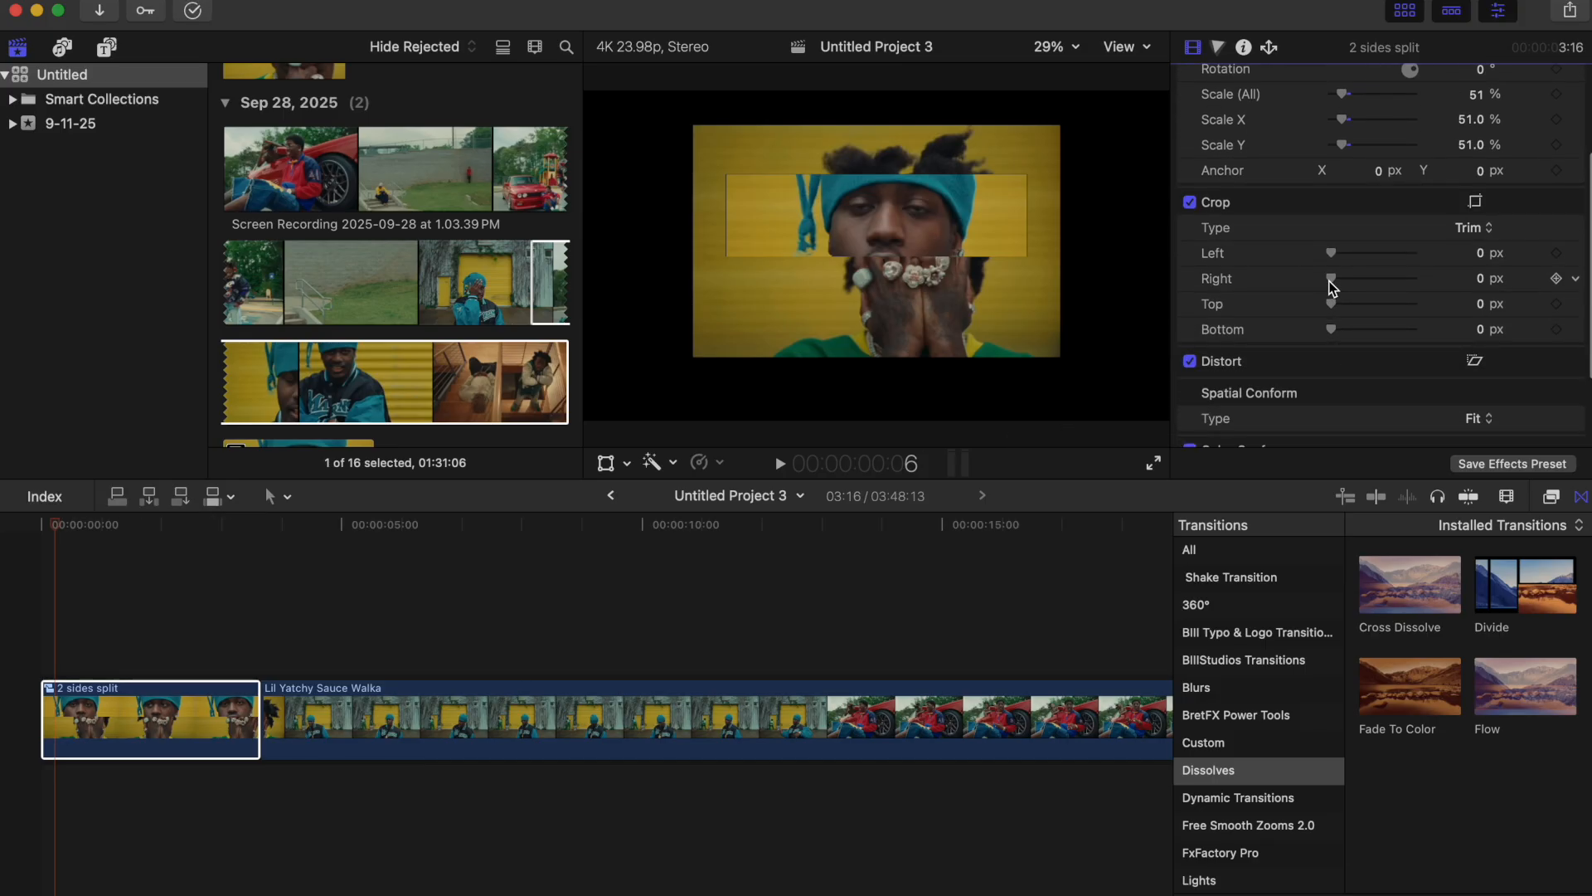
pyautogui.moveTo(1329, 283); pyautogui.dragTo(1329, 281)
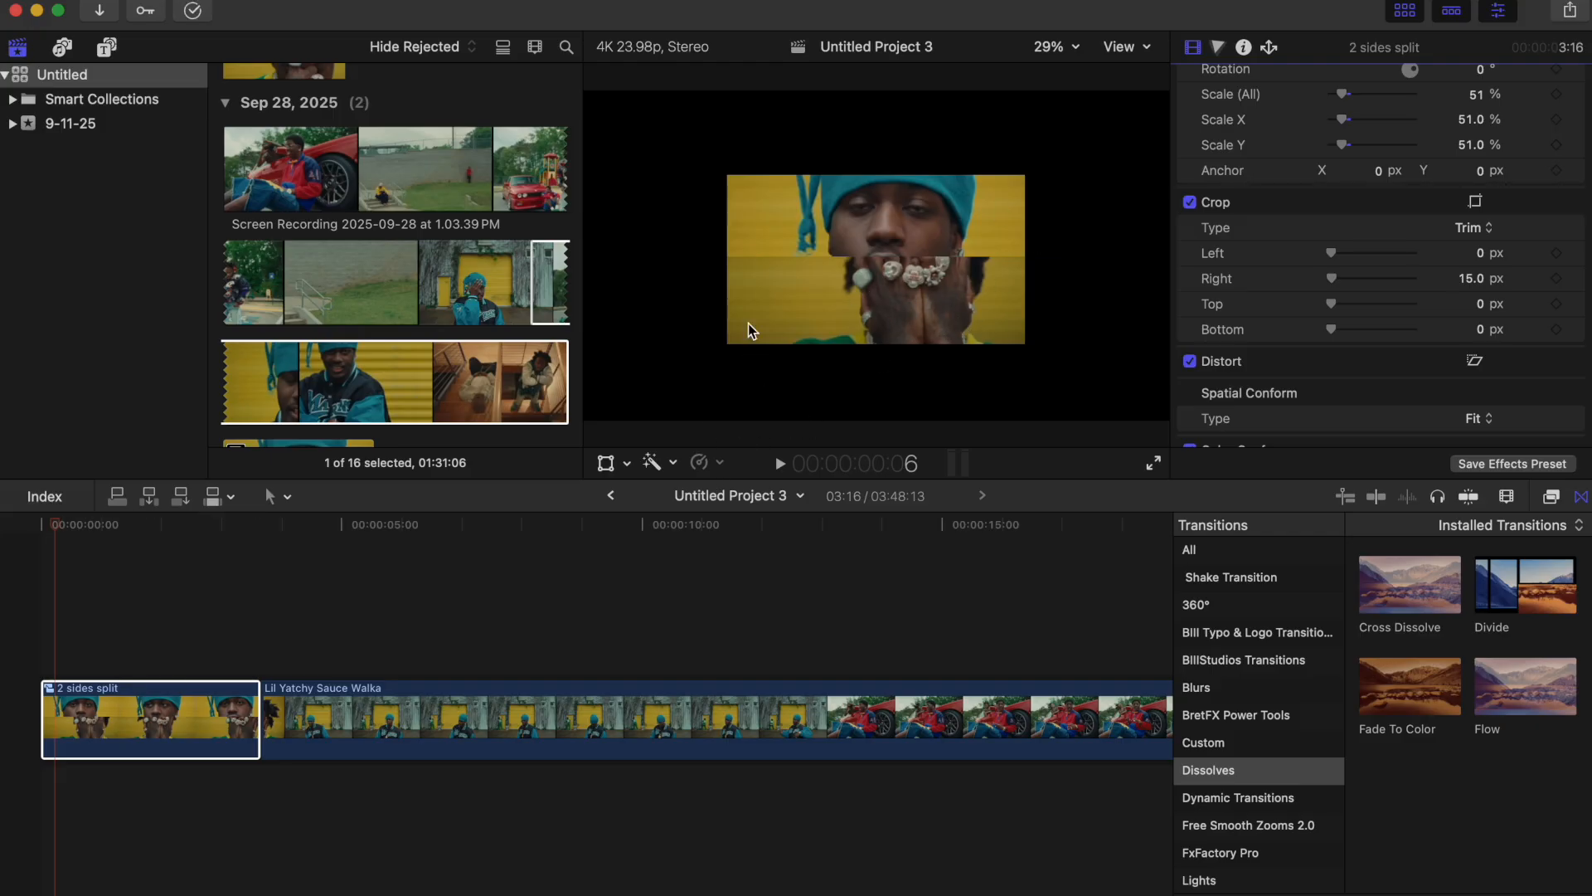
pyautogui.click(28, 646)
pyautogui.press('space')
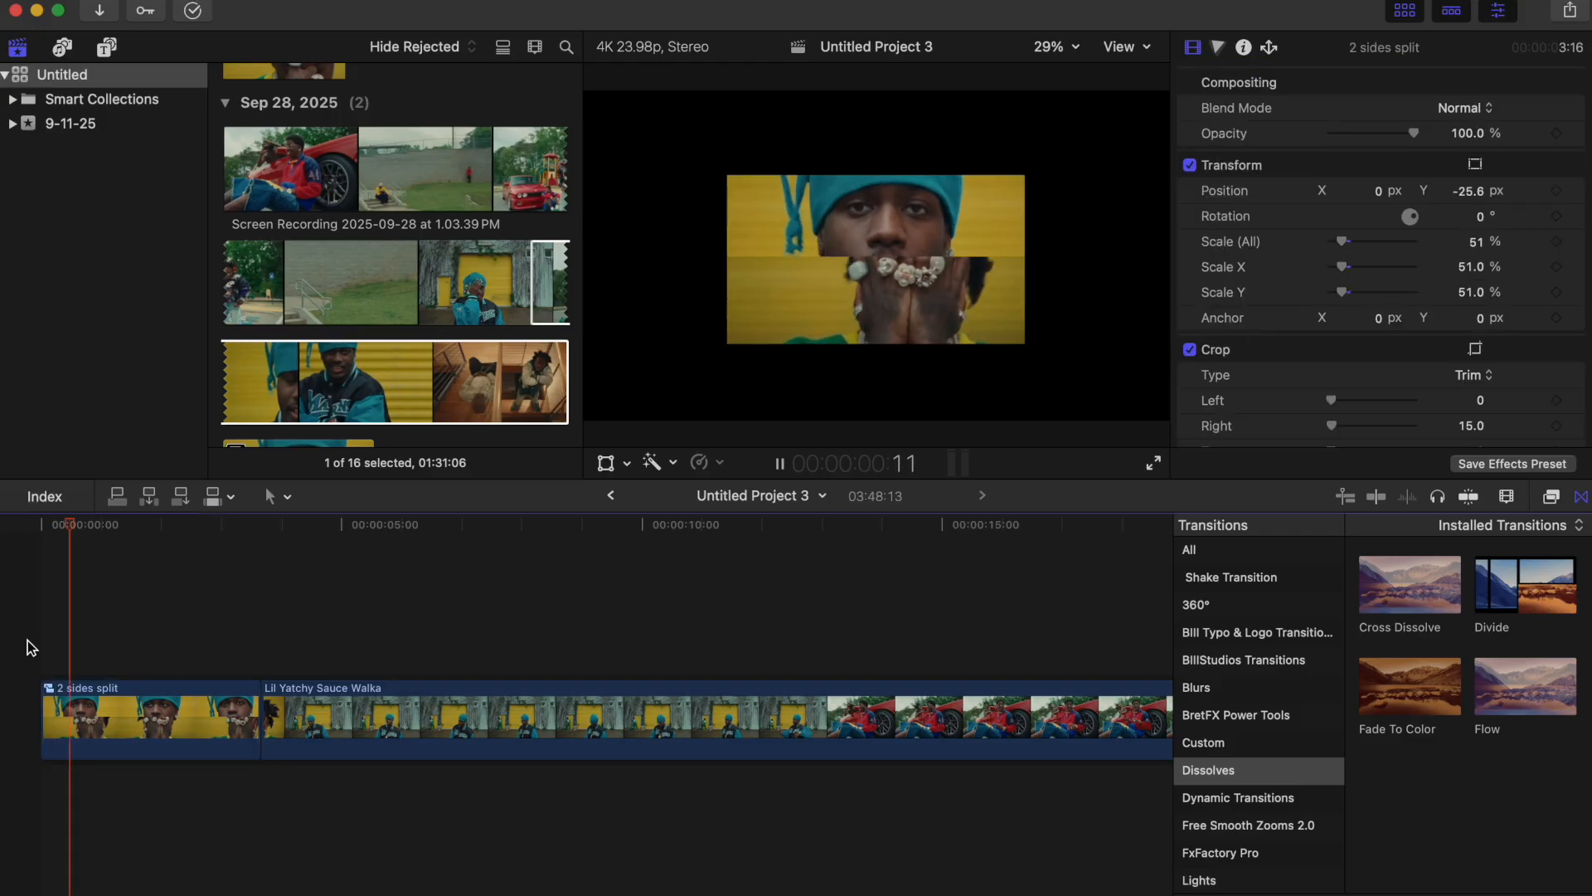
pyautogui.press('space')
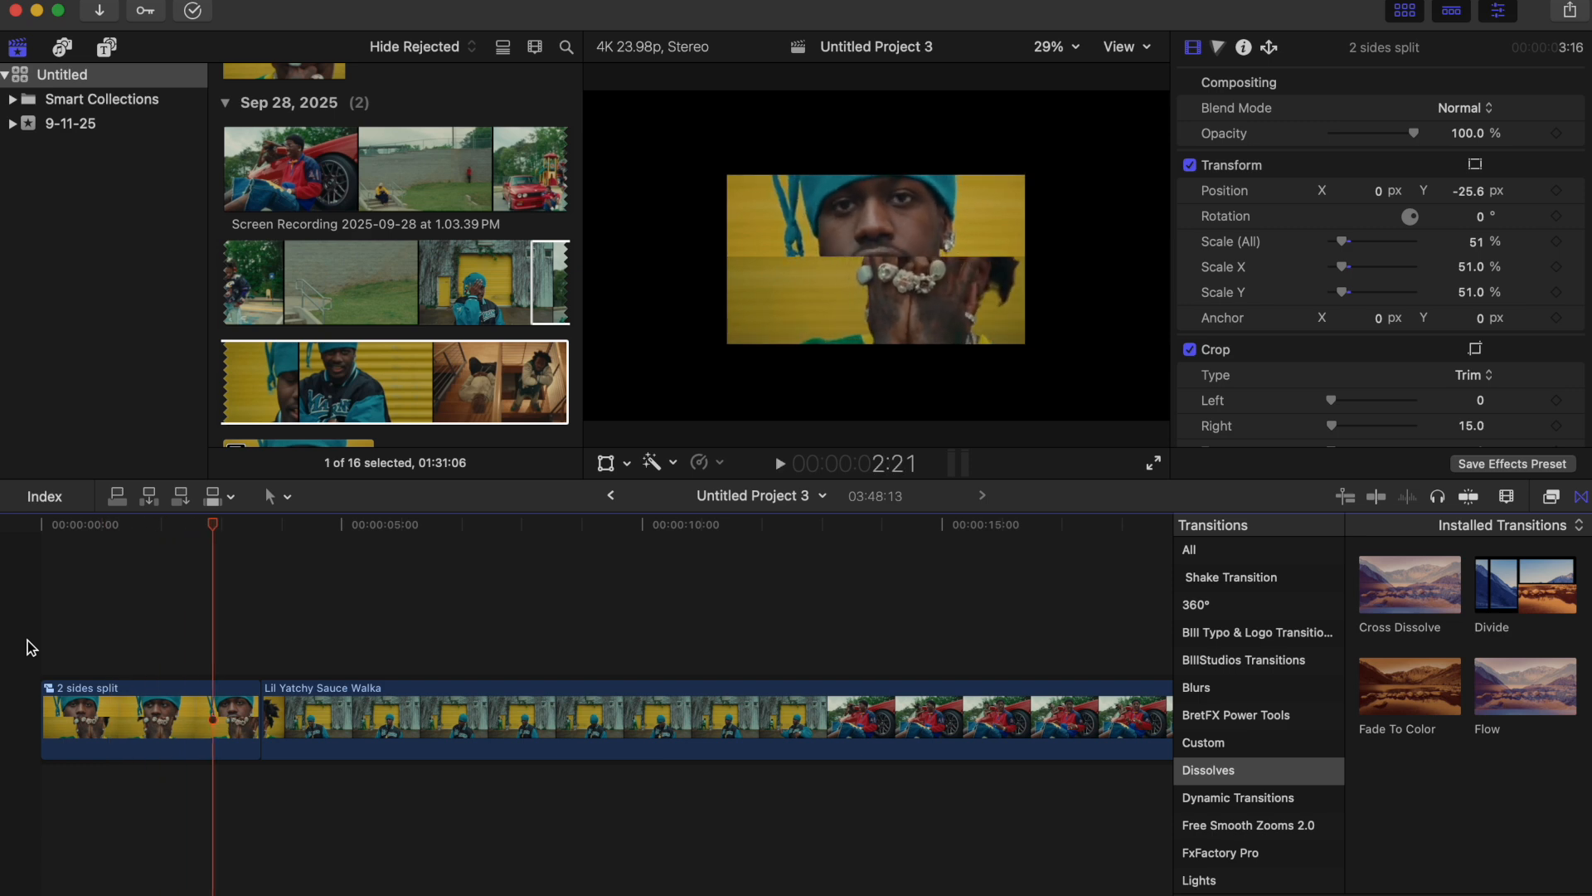
# Cut the red-car shot from 15:02 to 20:03 in the main clip and stack it above the compound clip at the timeline start
pyautogui.click(593, 626)
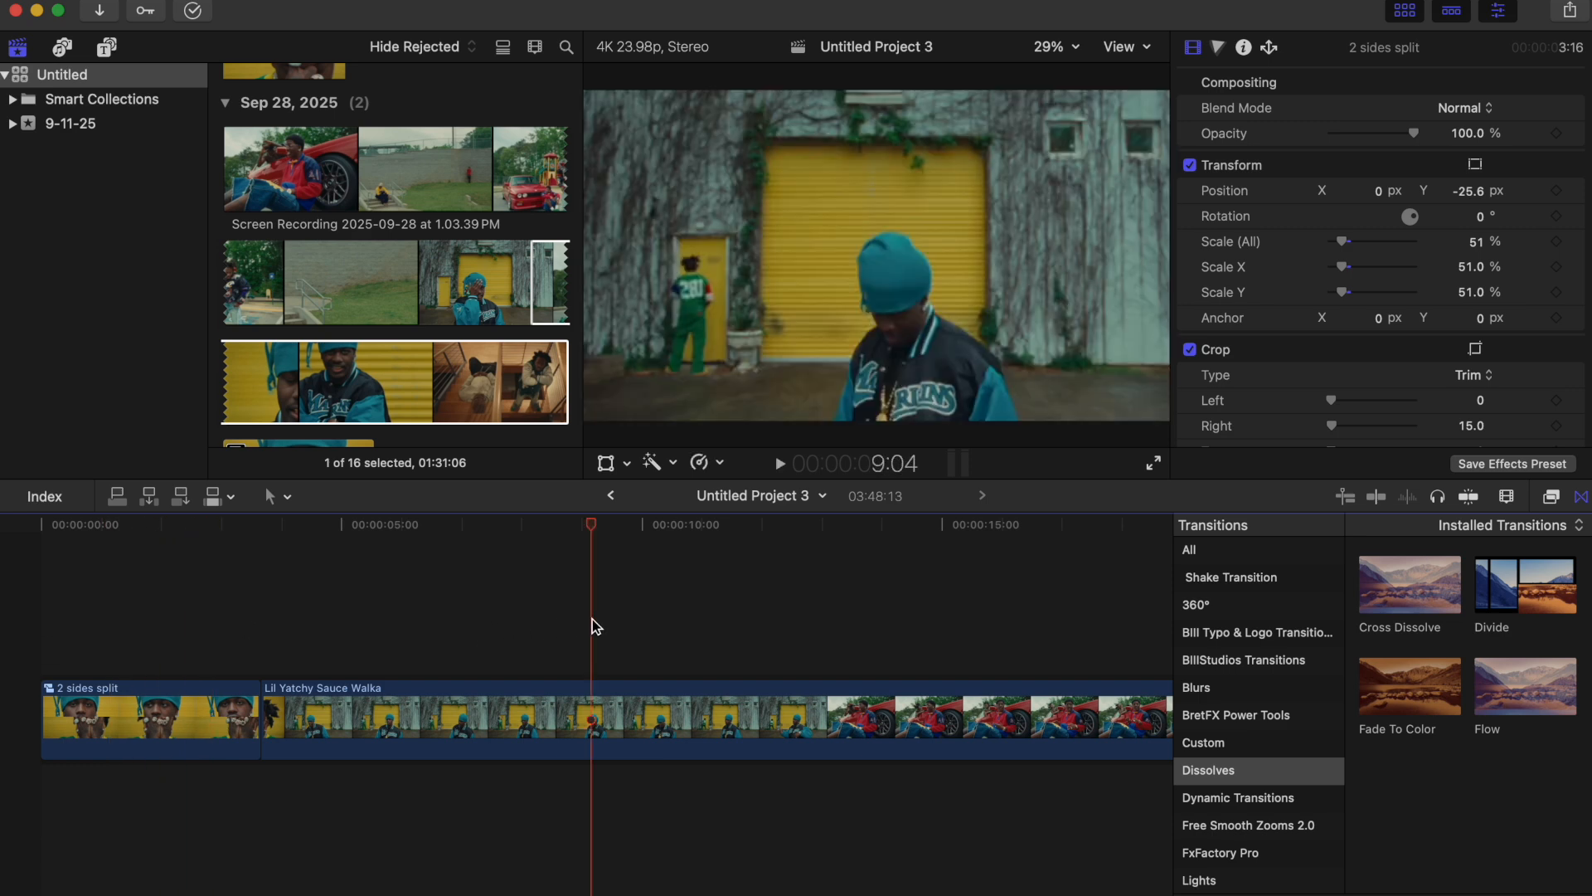
pyautogui.click(946, 637)
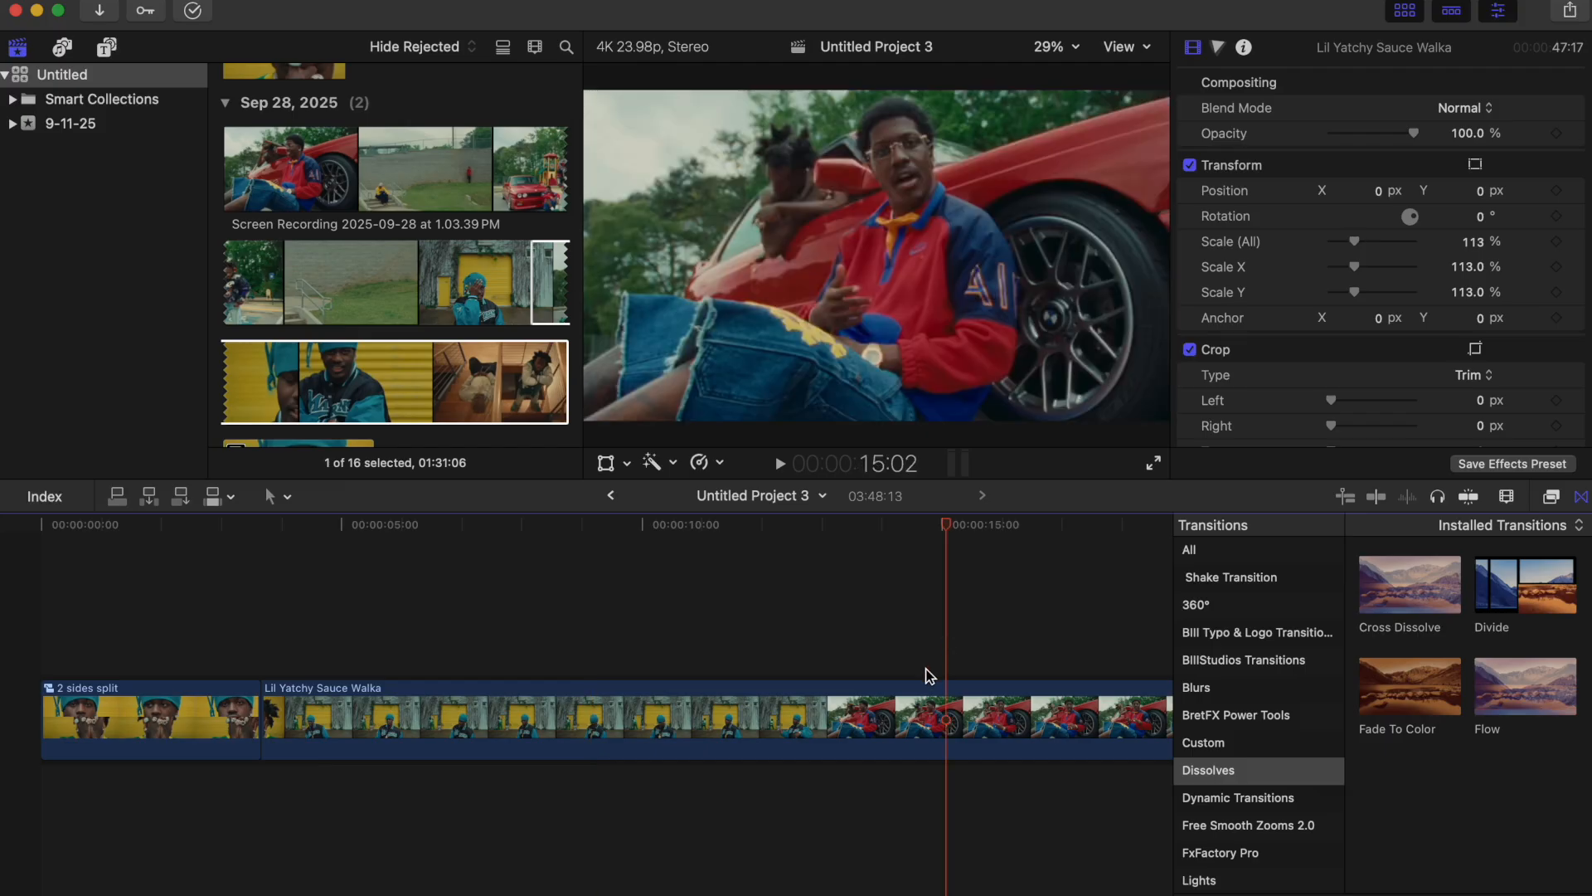
pyautogui.click(943, 699)
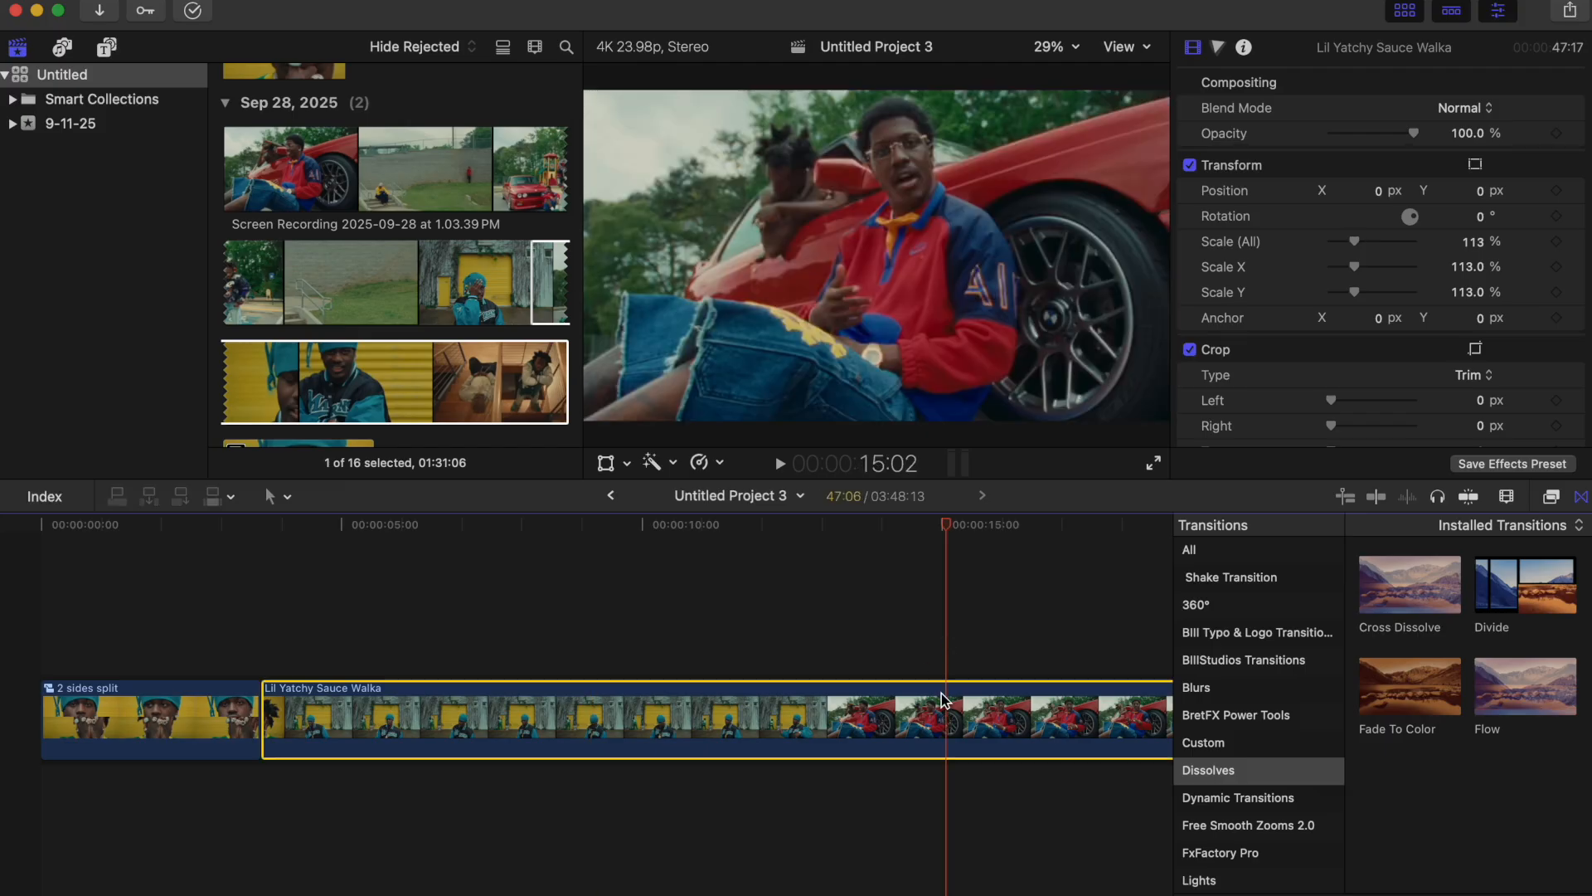
pyautogui.press('super+b')
pyautogui.click(1100, 637)
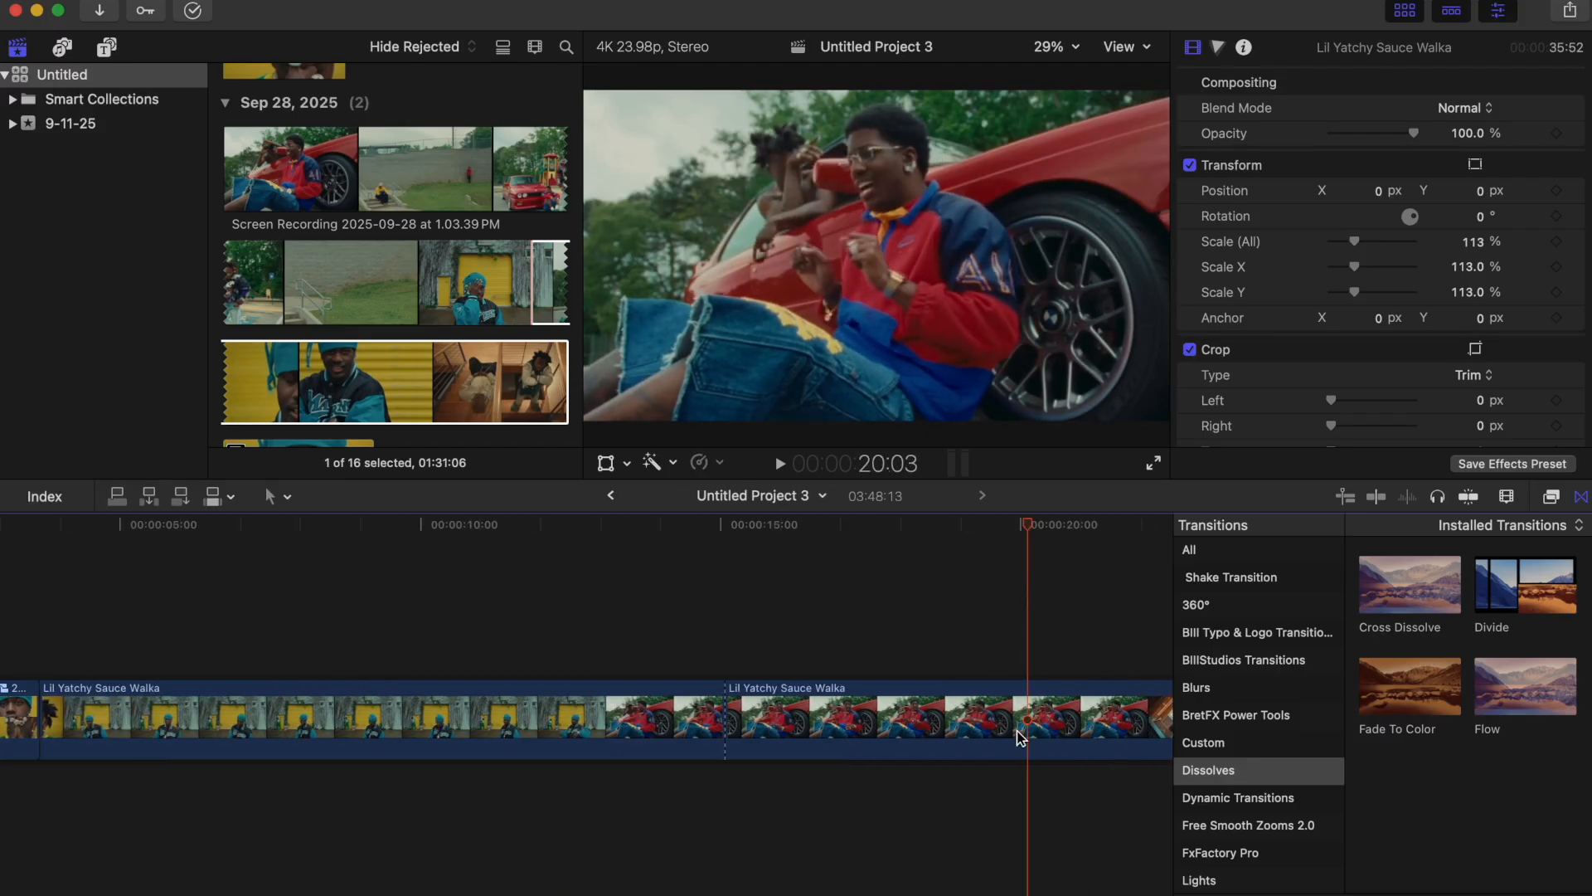
pyautogui.moveTo(882, 737); pyautogui.dragTo(200, 649)
pyautogui.click(94, 558)
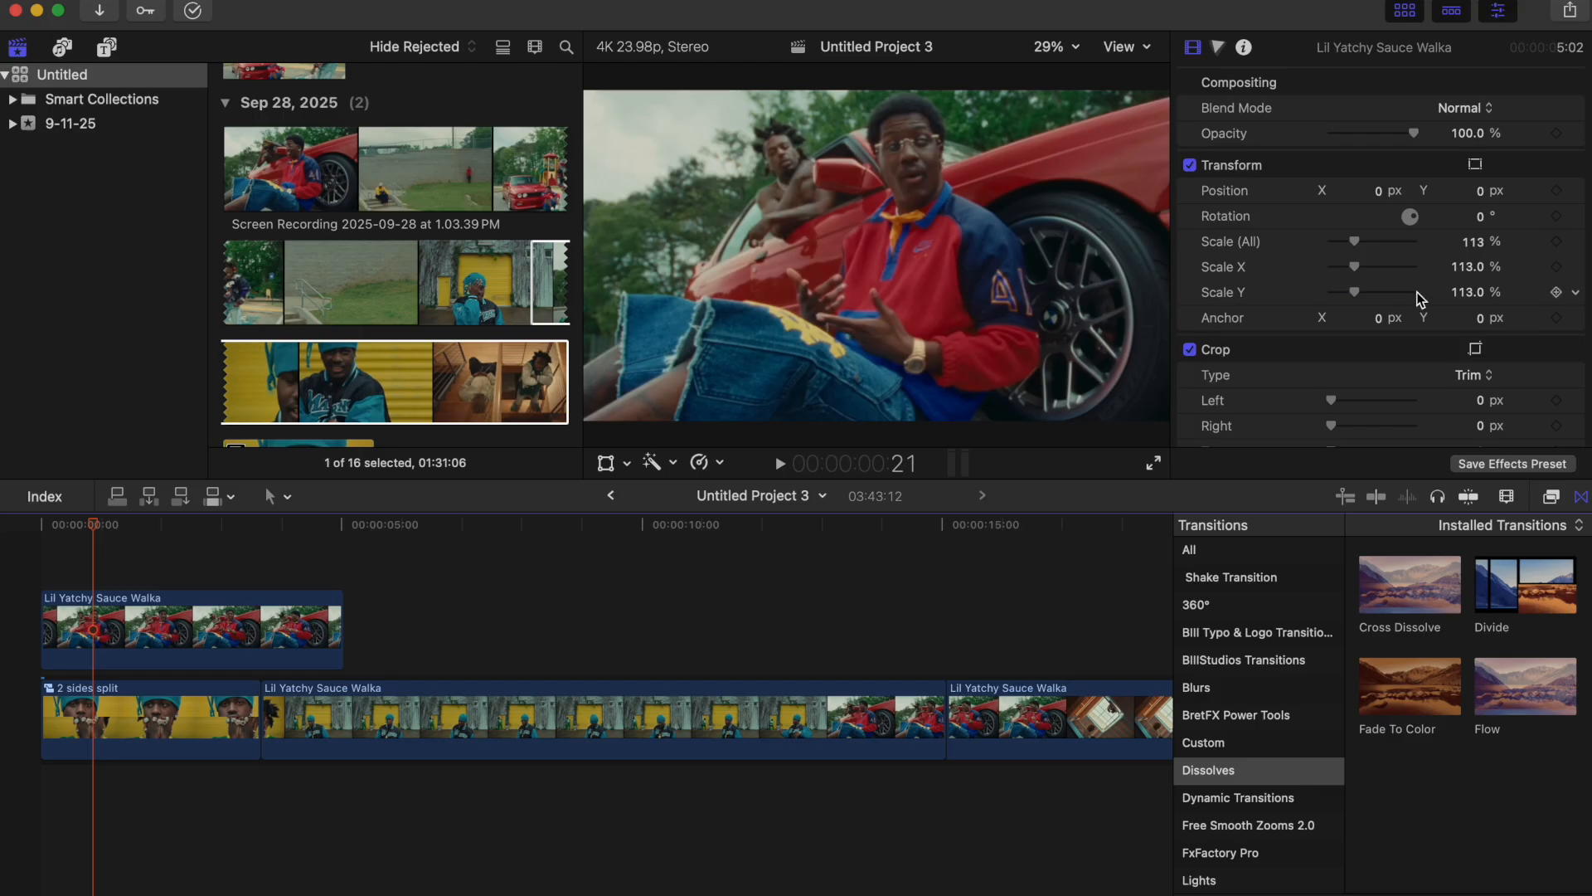
# Scale the stacked red-car clip to 53% and crop its right edge by 257 px and its left edge by 240 px
pyautogui.moveTo(1359, 247); pyautogui.dragTo(1347, 247)
pyautogui.scroll(-2, 1302, 396)
pyautogui.moveTo(1333, 377); pyautogui.dragTo(1359, 388)
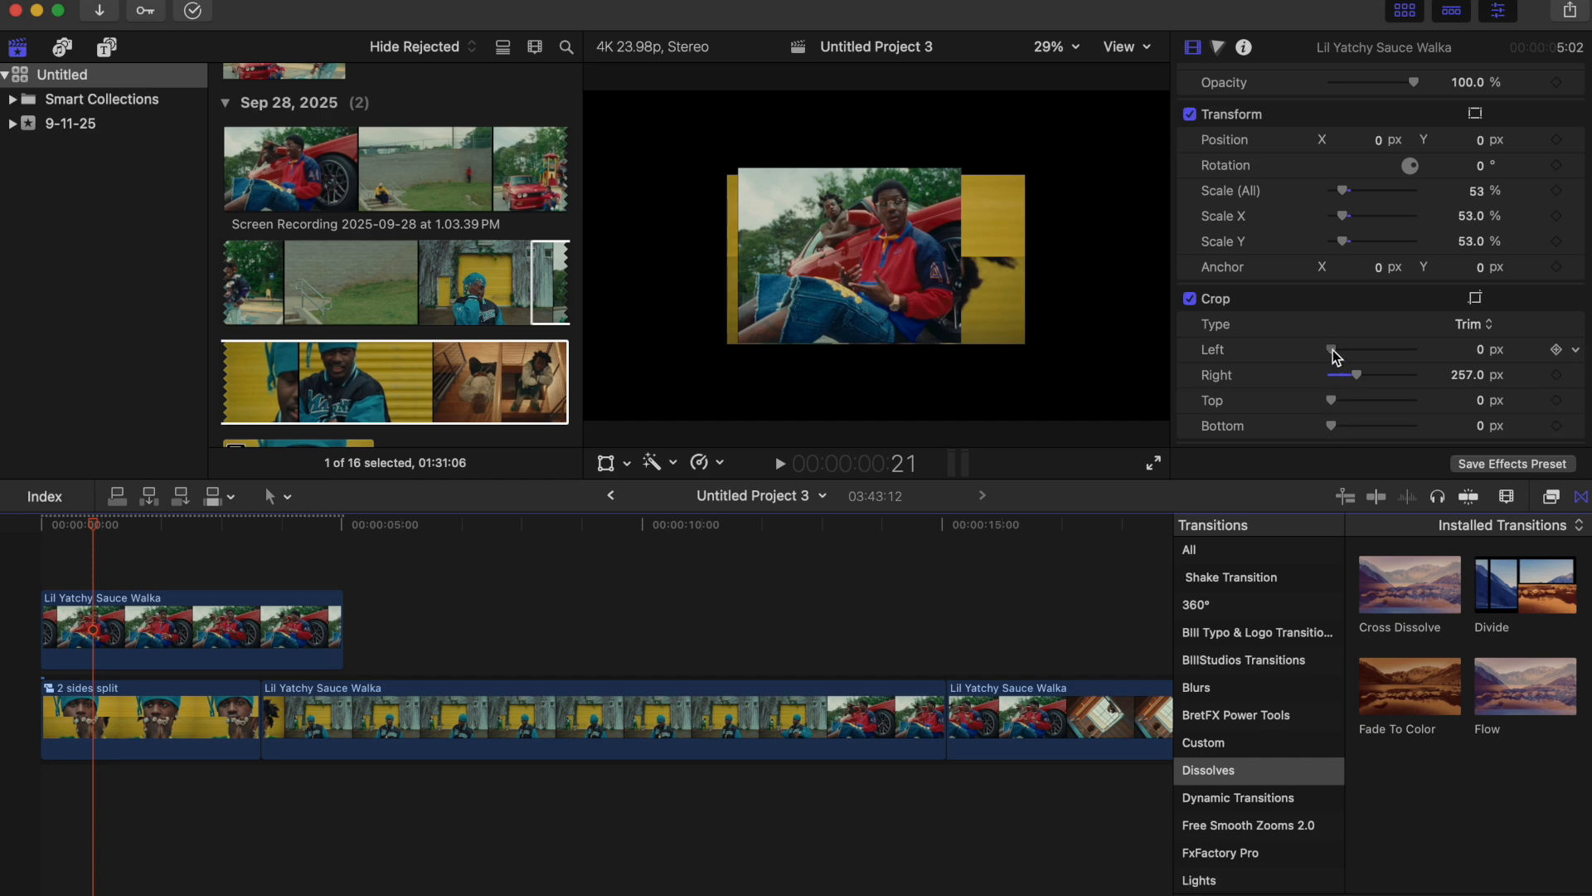
pyautogui.moveTo(1335, 357); pyautogui.dragTo(1361, 362)
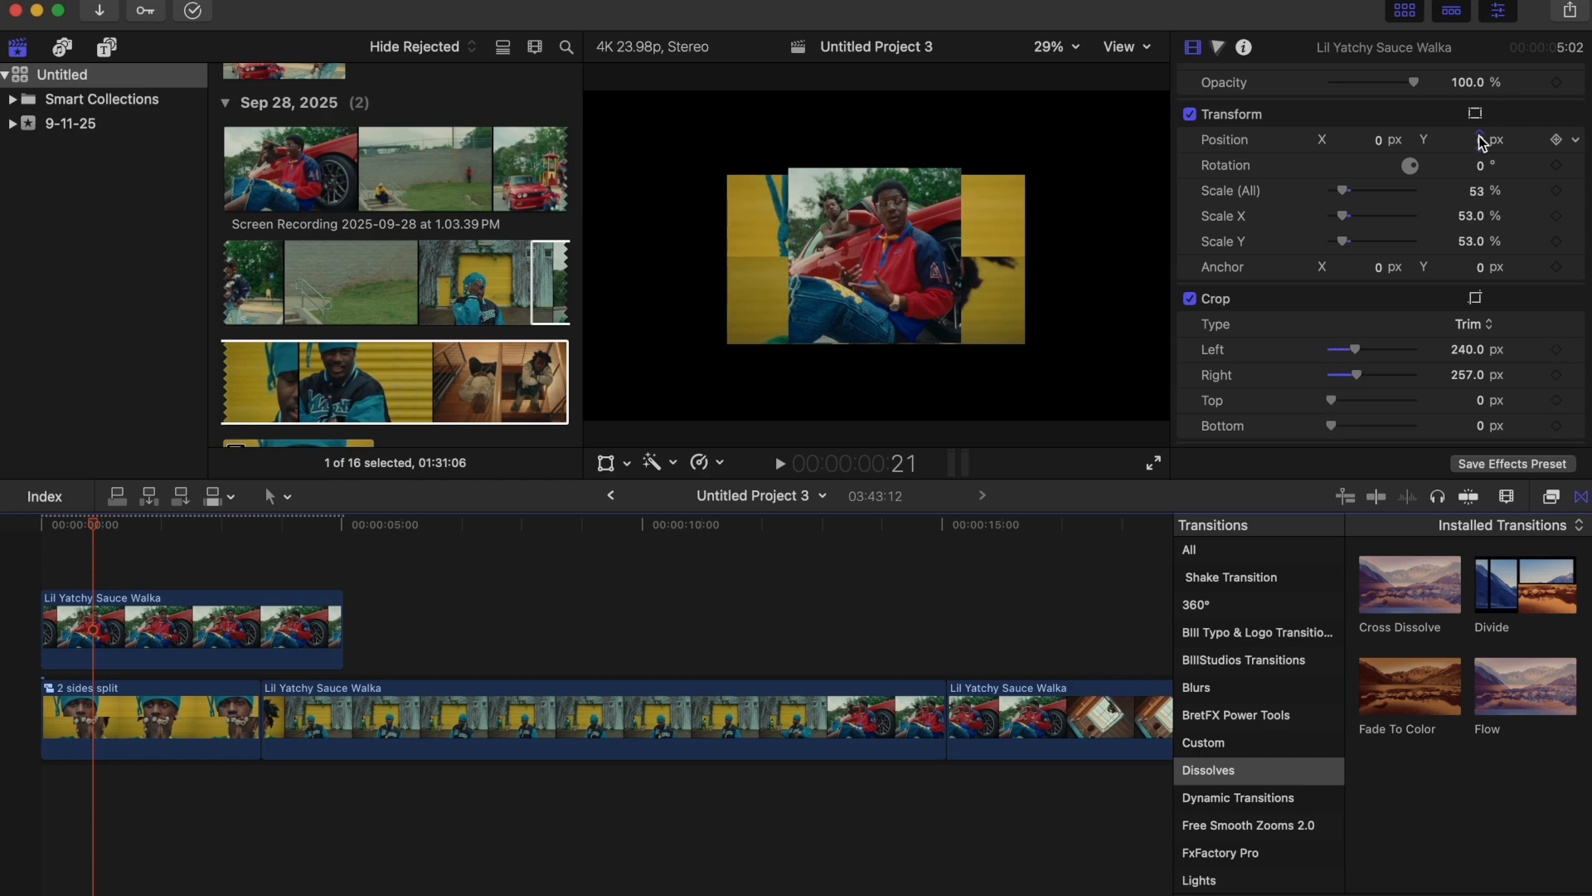
# Align the red-car clip's upper edge with the compound clip by setting its Y position to -15.2 px and cropping its top by 21 px
pyautogui.moveTo(1481, 140); pyautogui.dragTo(1482, 151)
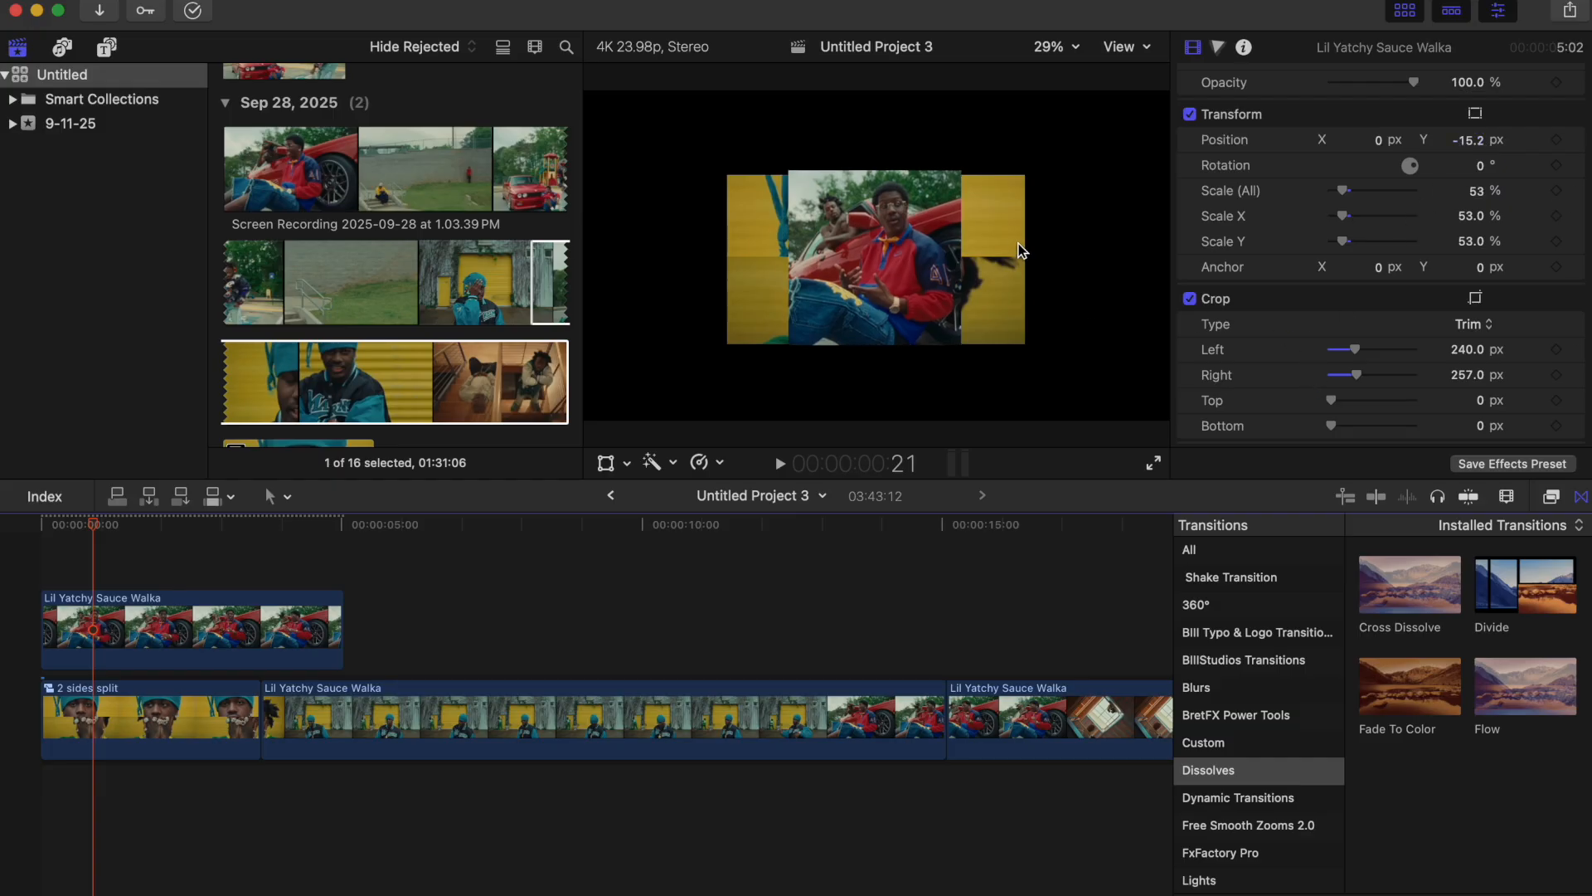
pyautogui.click(1049, 50)
pyautogui.click(1080, 188)
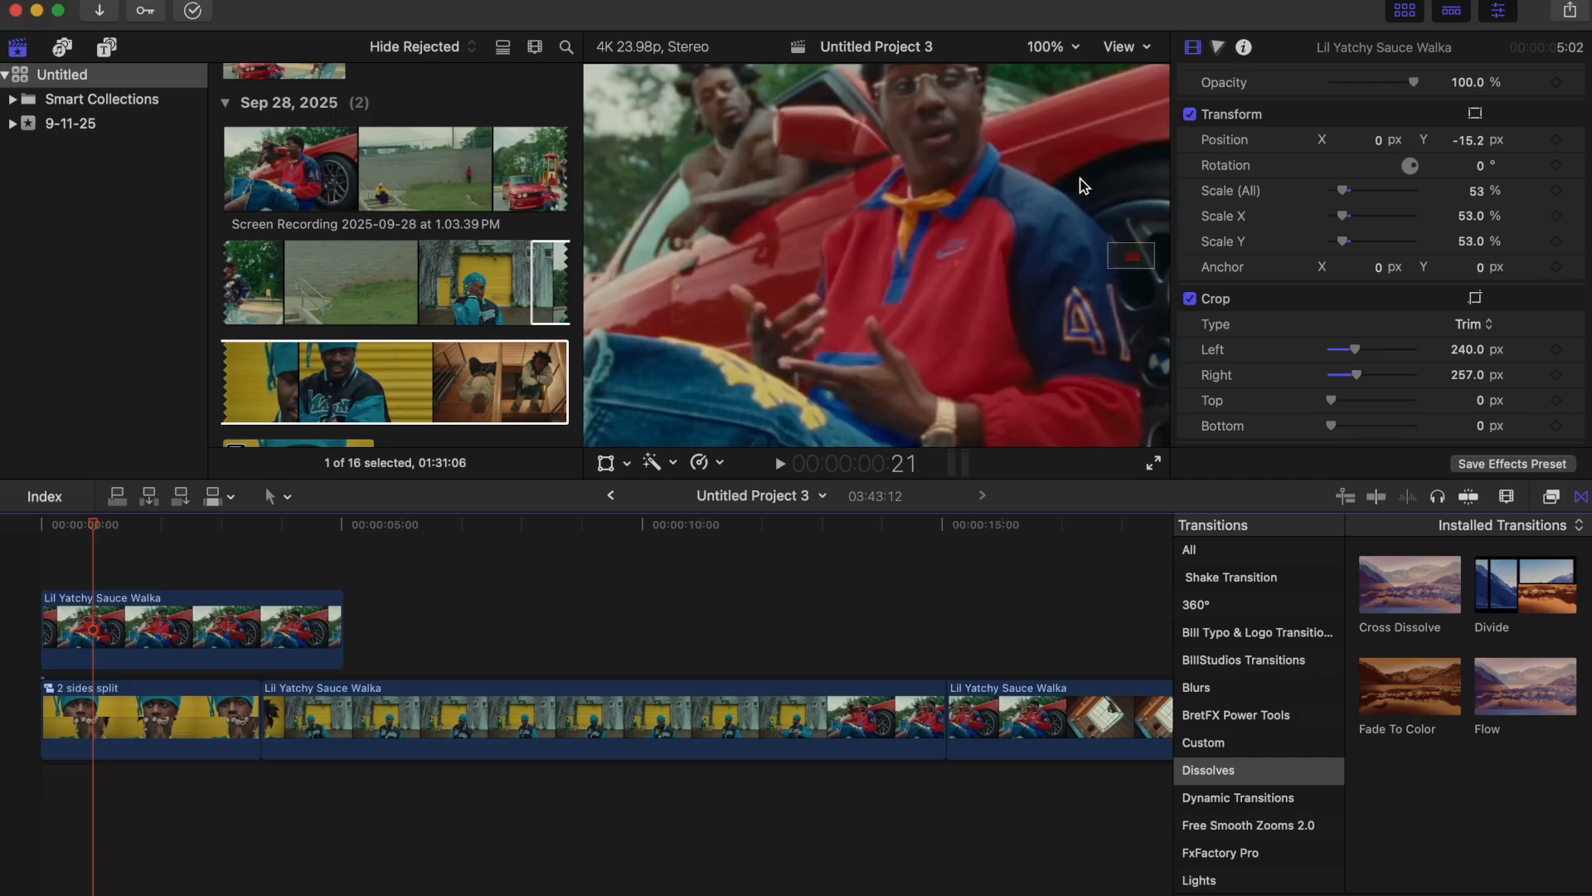
pyautogui.moveTo(1127, 256); pyautogui.dragTo(1131, 263)
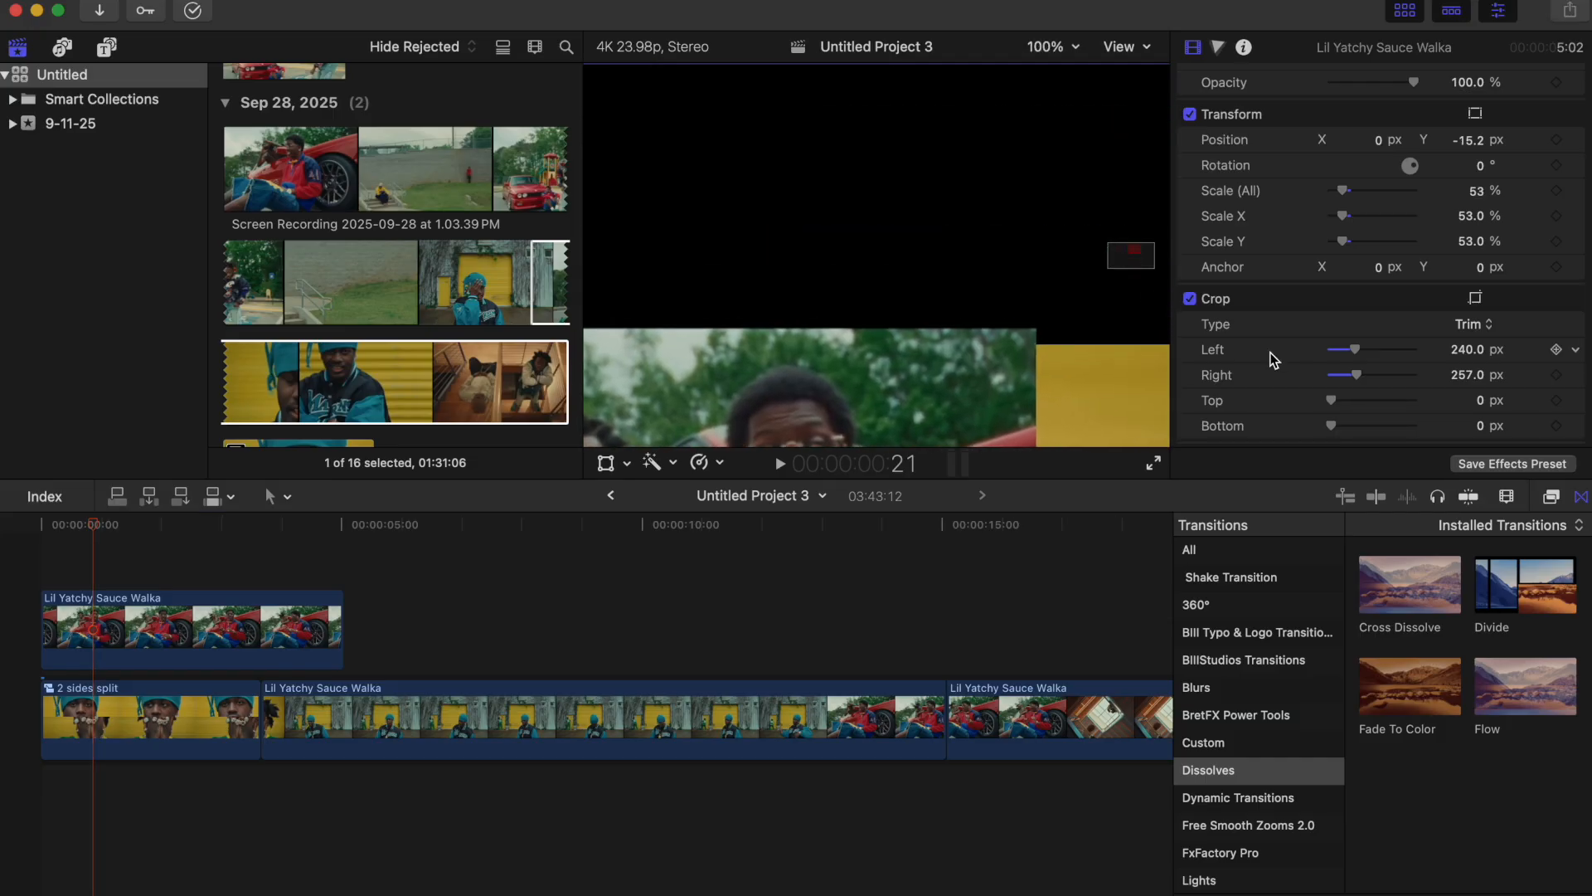
pyautogui.scroll(-3, 1335, 363)
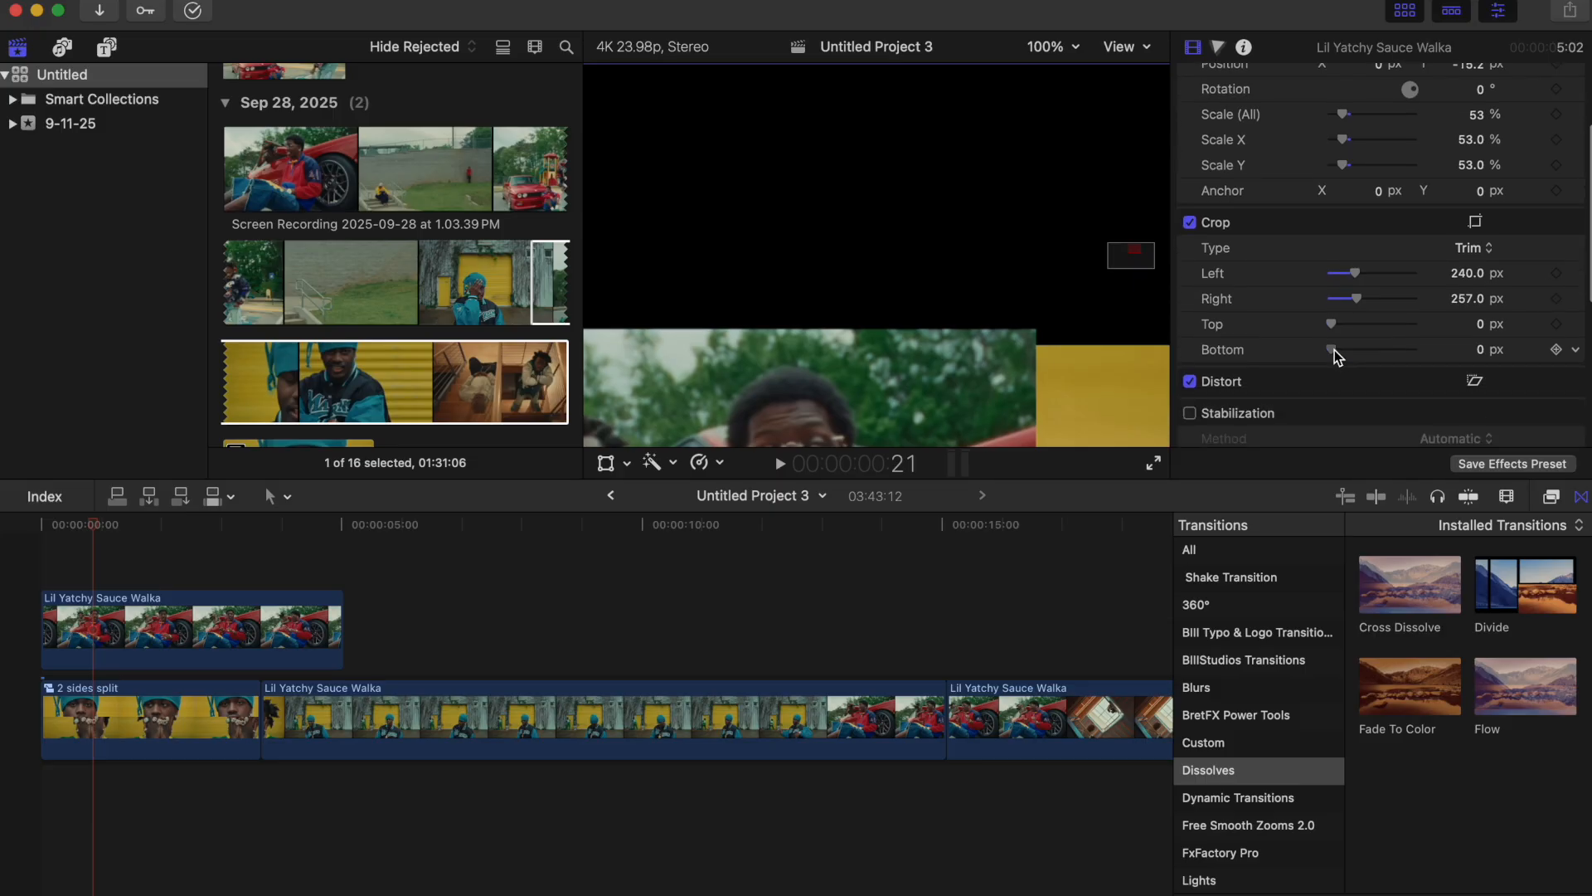
pyautogui.moveTo(1334, 350); pyautogui.dragTo(1330, 352)
pyautogui.click(315, 658)
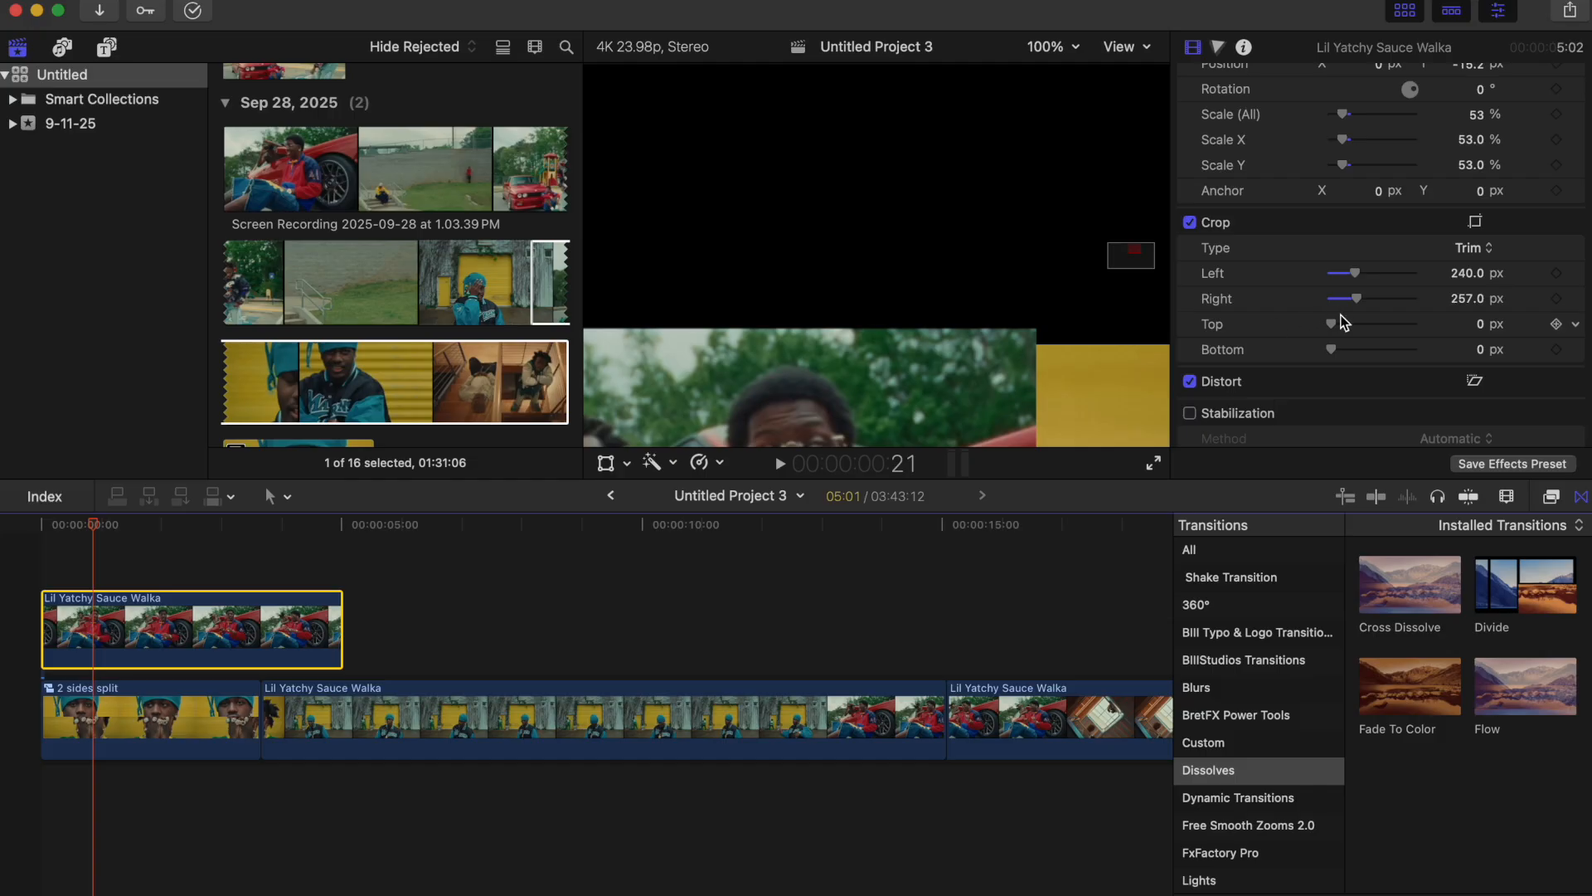
pyautogui.scroll(2, 1343, 322)
pyautogui.moveTo(1332, 377); pyautogui.dragTo(1336, 375)
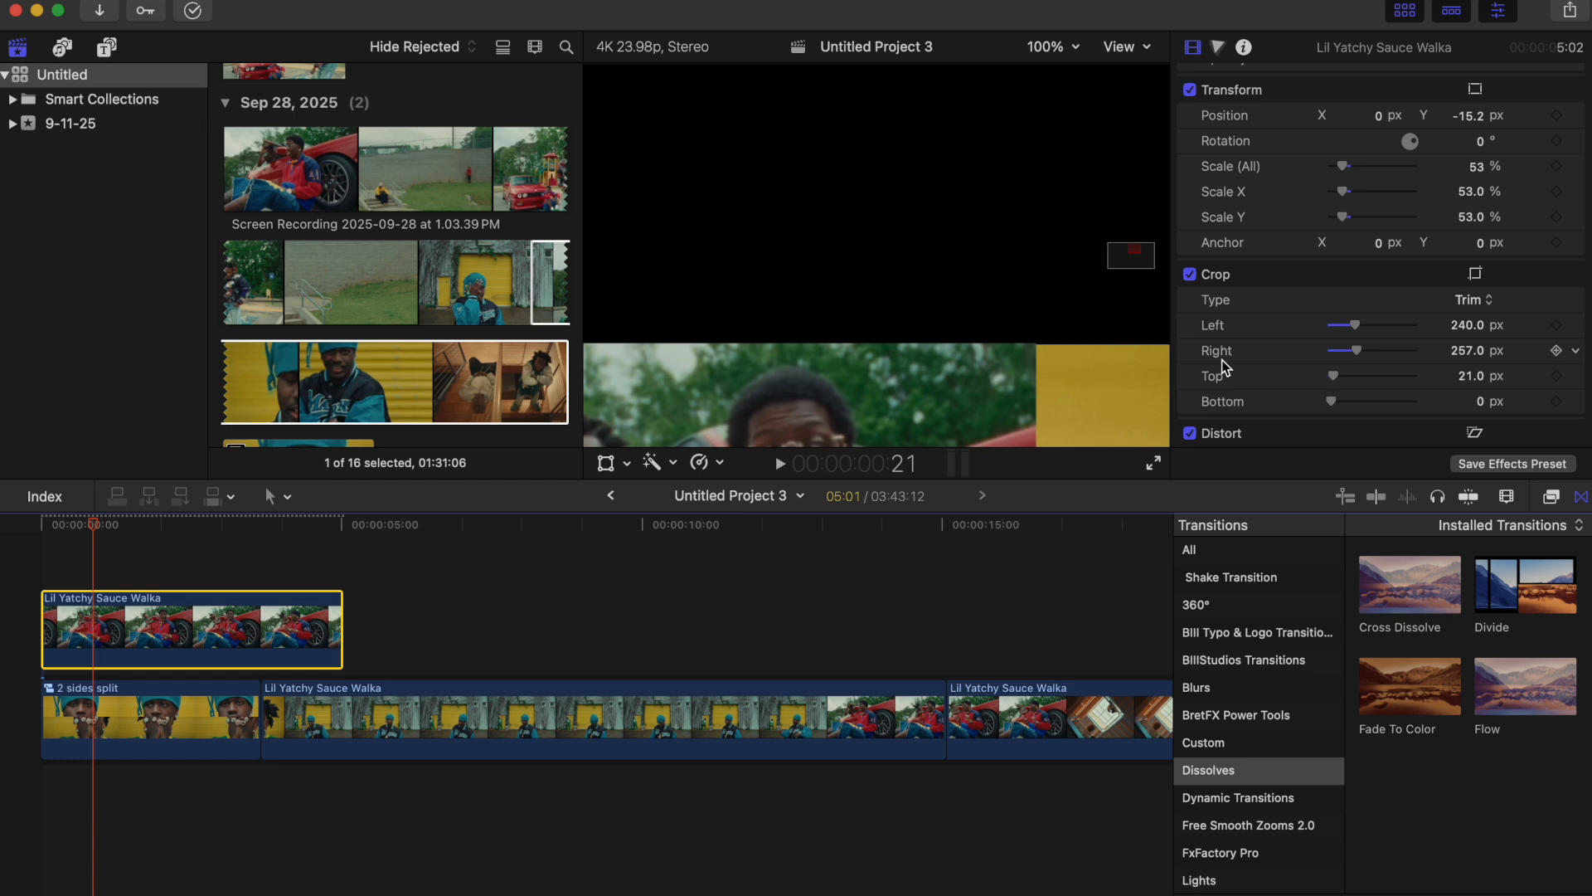
pyautogui.click(1049, 54)
pyautogui.click(1050, 73)
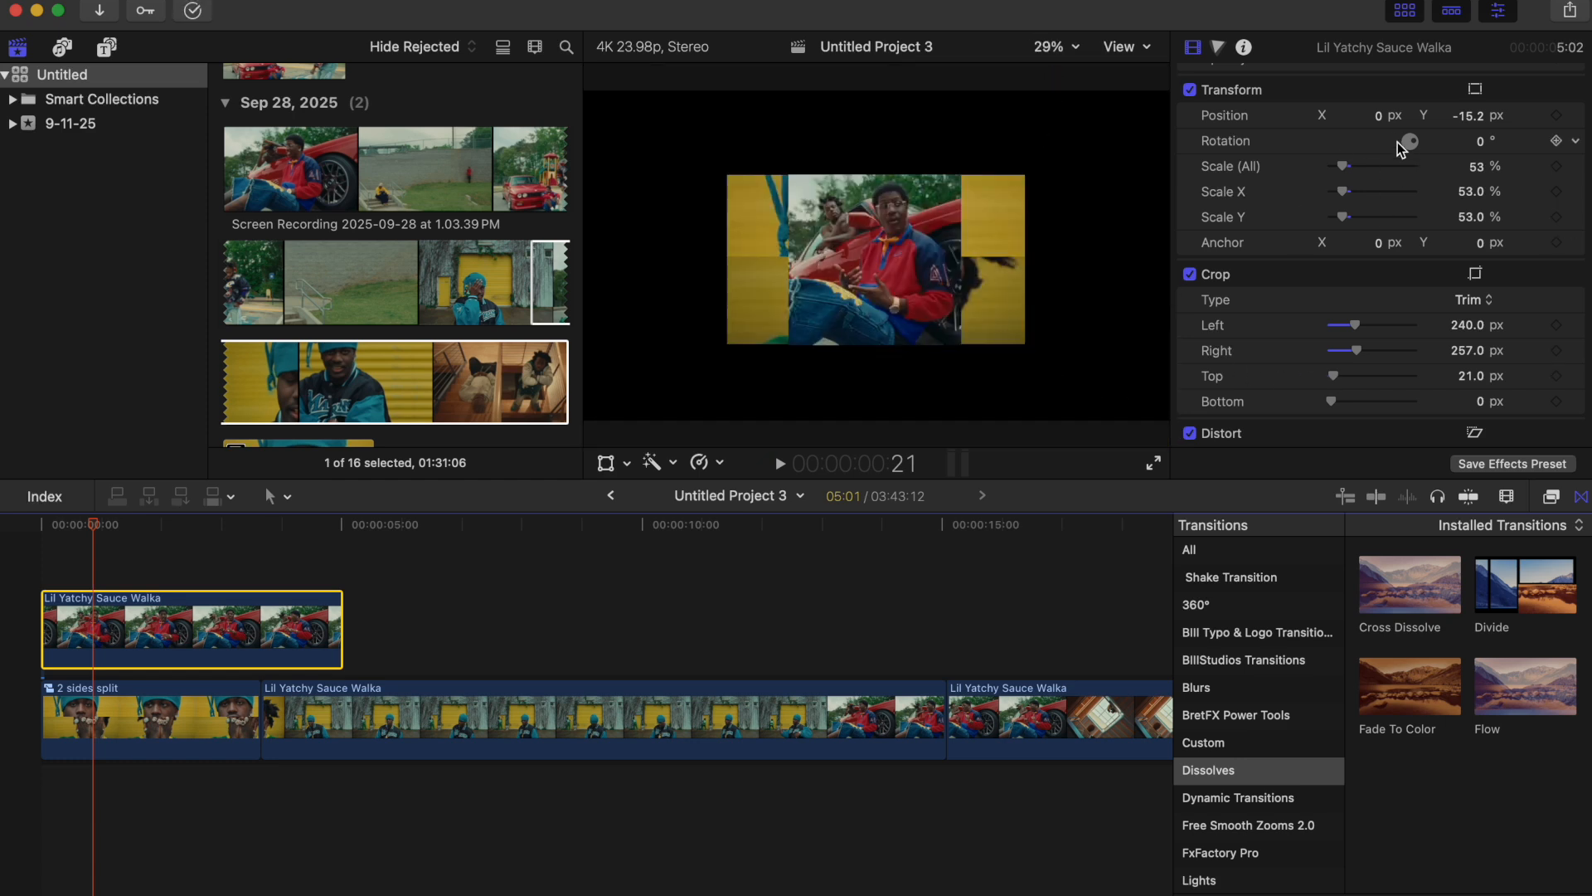
# Place the red-car clip beside the split-face frame at X position -1684.5 px and crop its left edge by 531 px
pyautogui.click(1472, 120)
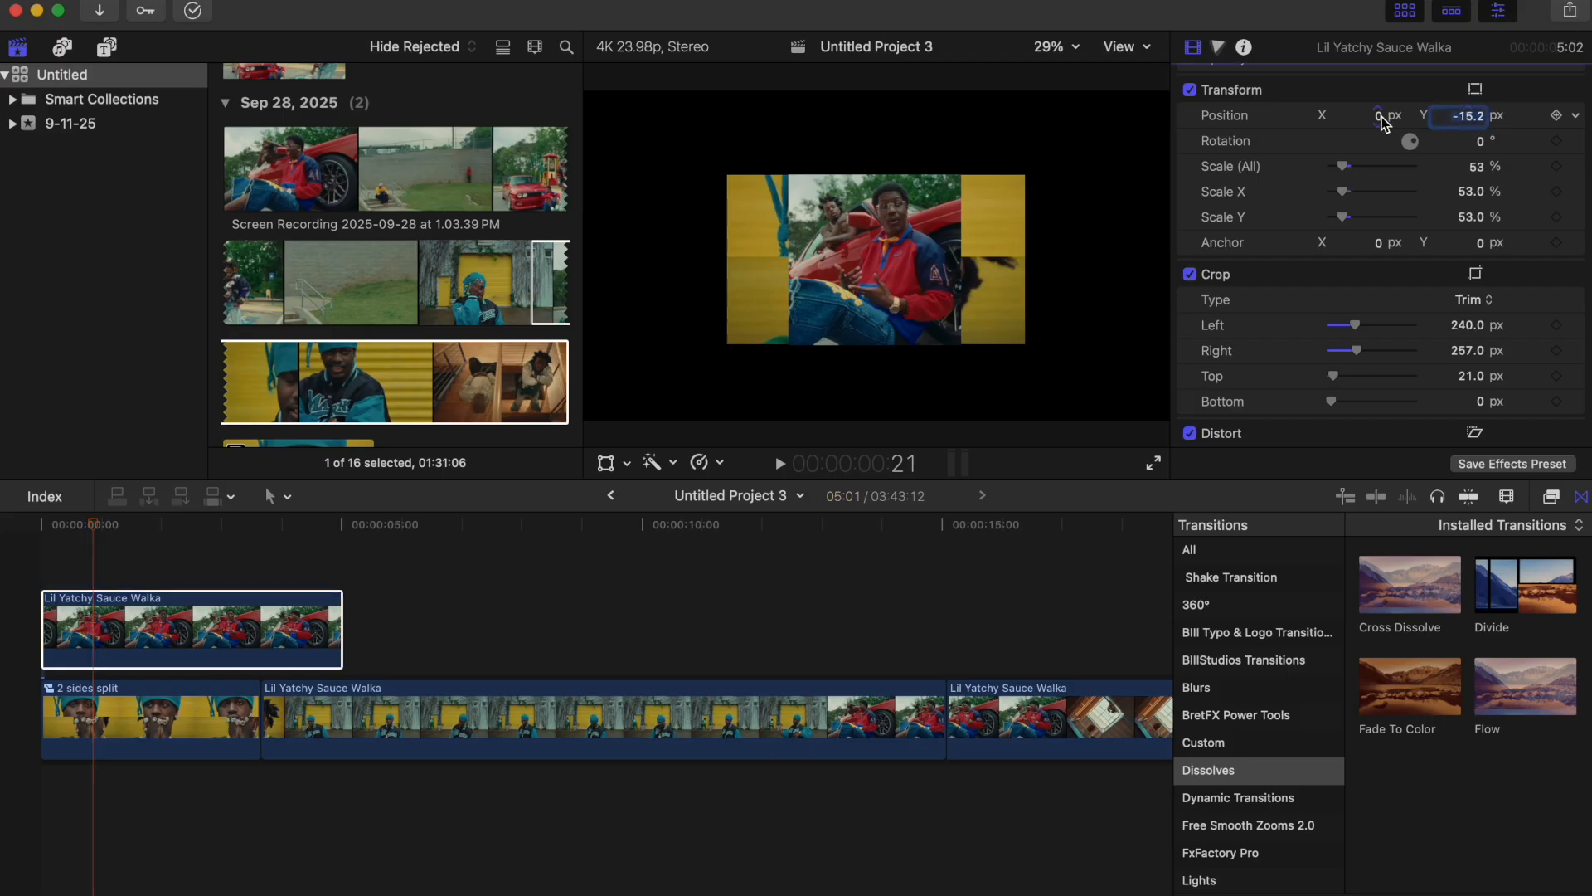
pyautogui.moveTo(1382, 117); pyautogui.dragTo(1376, 116)
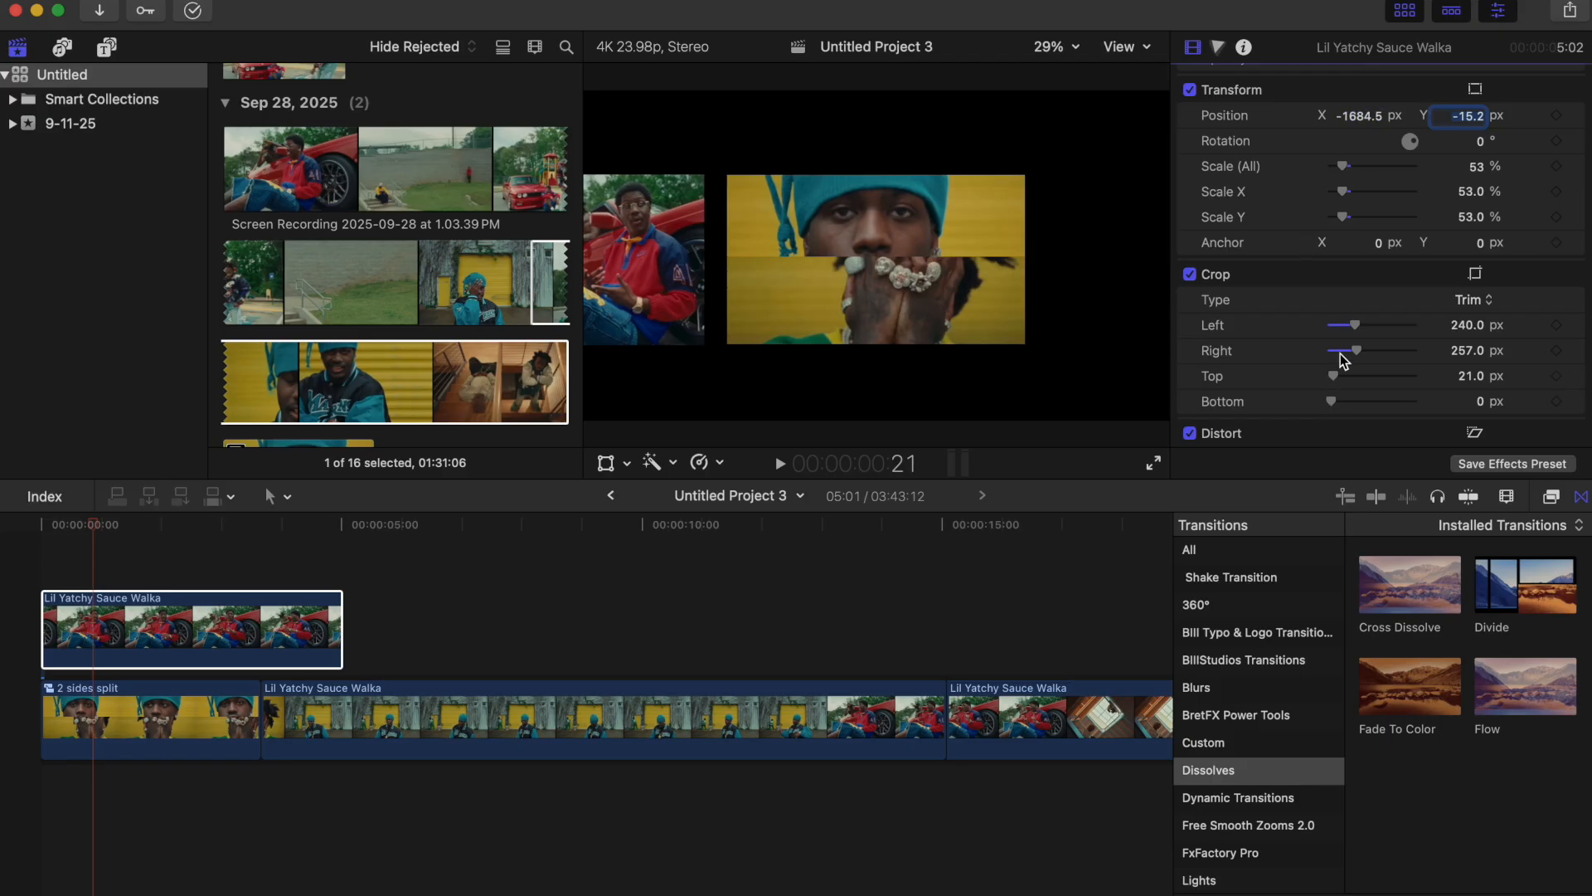
pyautogui.moveTo(1356, 332); pyautogui.dragTo(1371, 334)
pyautogui.moveTo(1380, 331); pyautogui.dragTo(1386, 338)
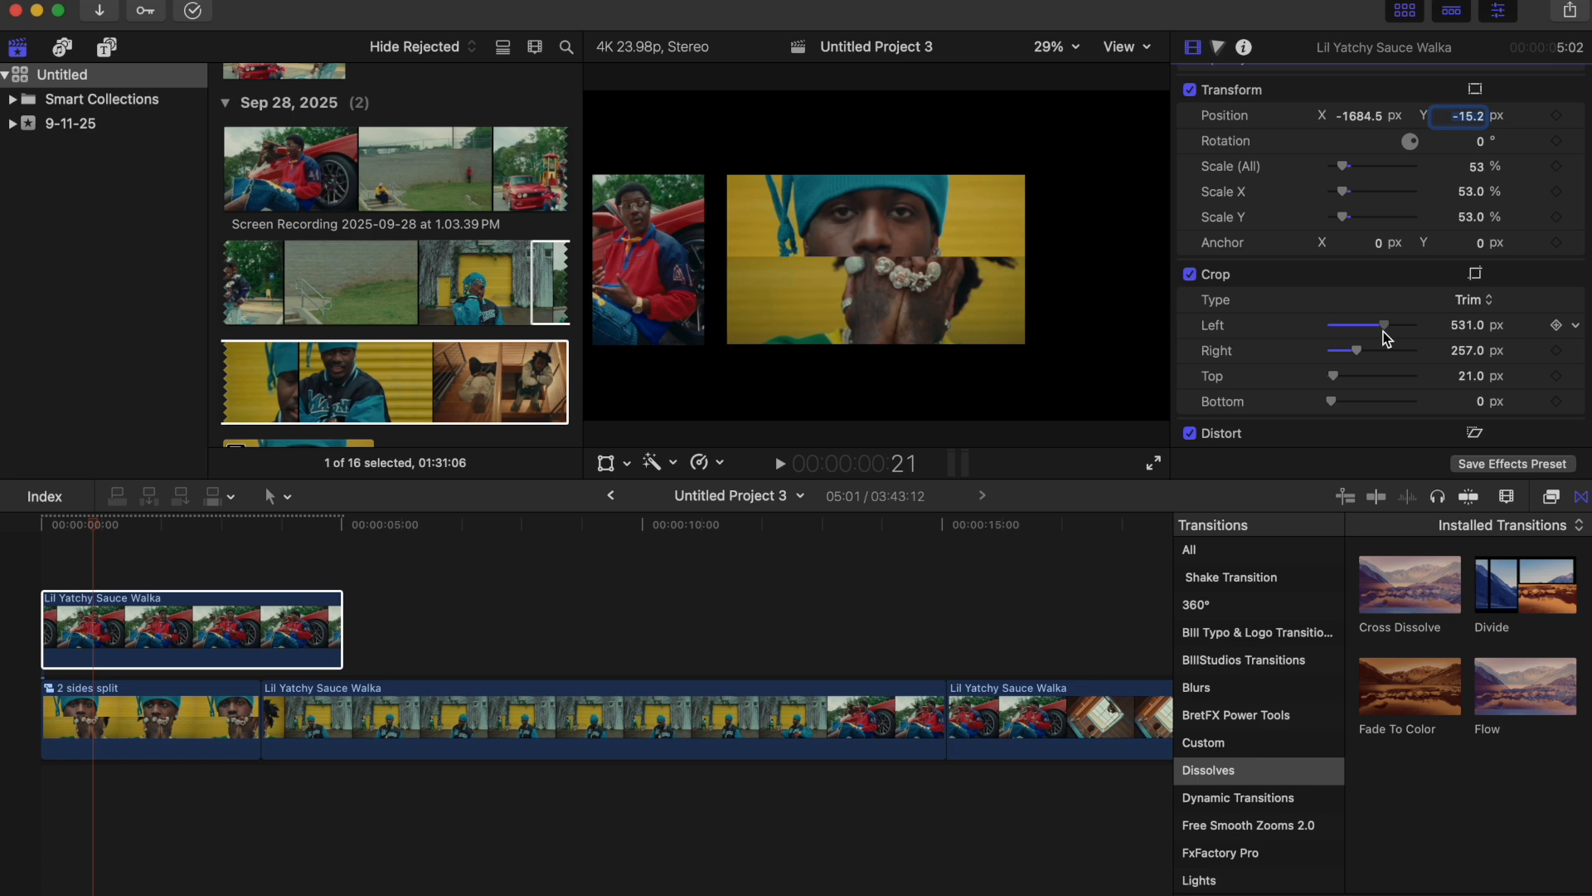
# Duplicate the red-car clip onto the track above and set the copy's X position to 1300.5 px, on the other side of the split-face frame
pyautogui.click(170, 645)
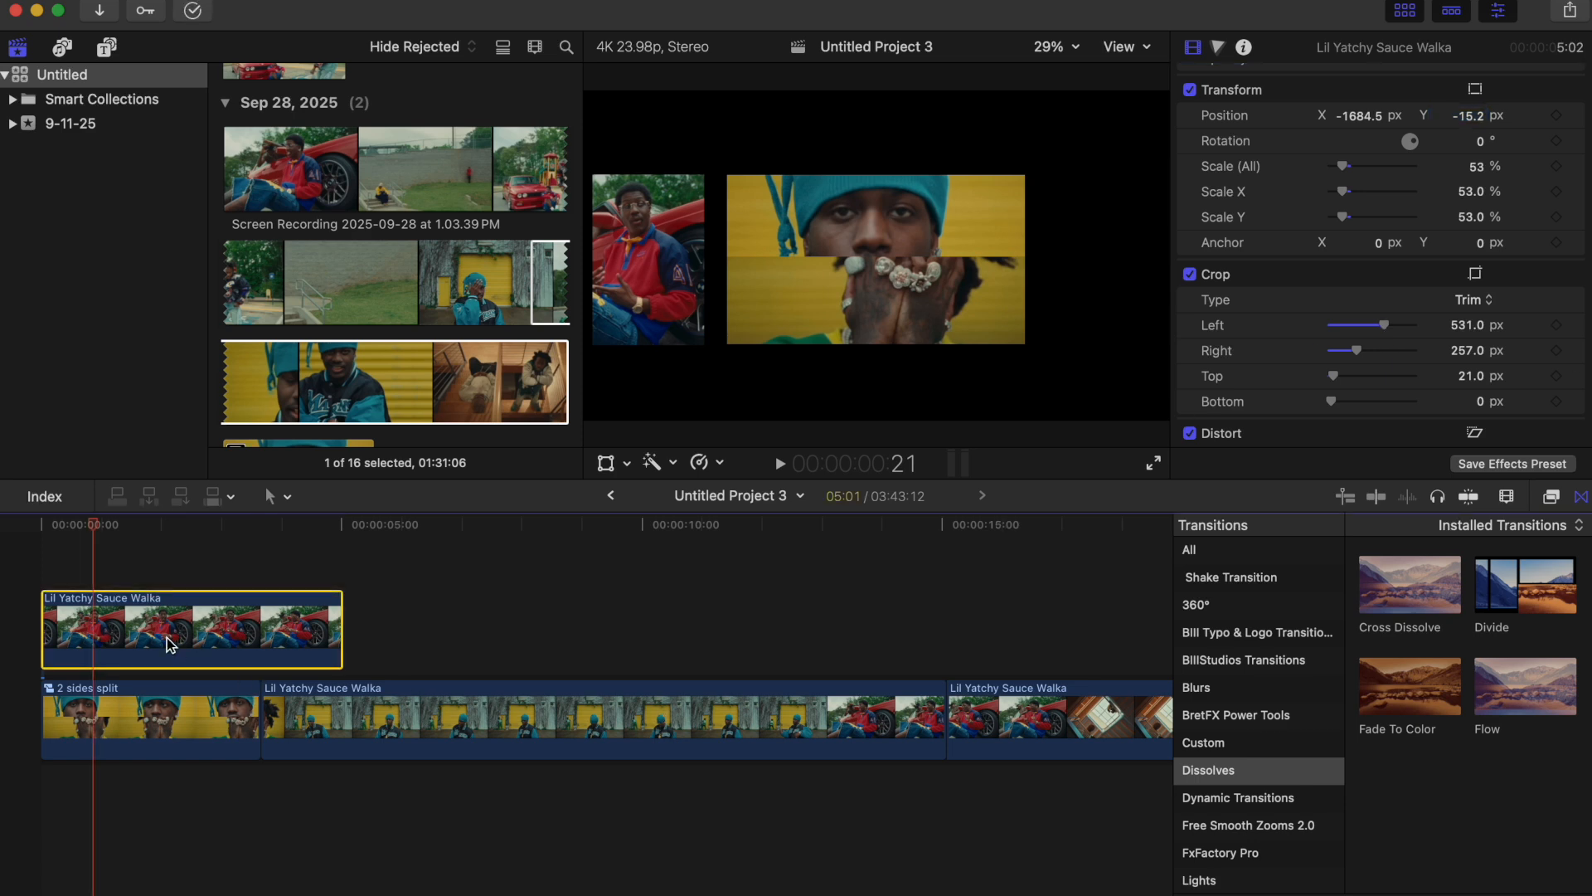
pyautogui.moveTo(170, 645); pyautogui.dragTo(178, 588)
pyautogui.click(191, 555)
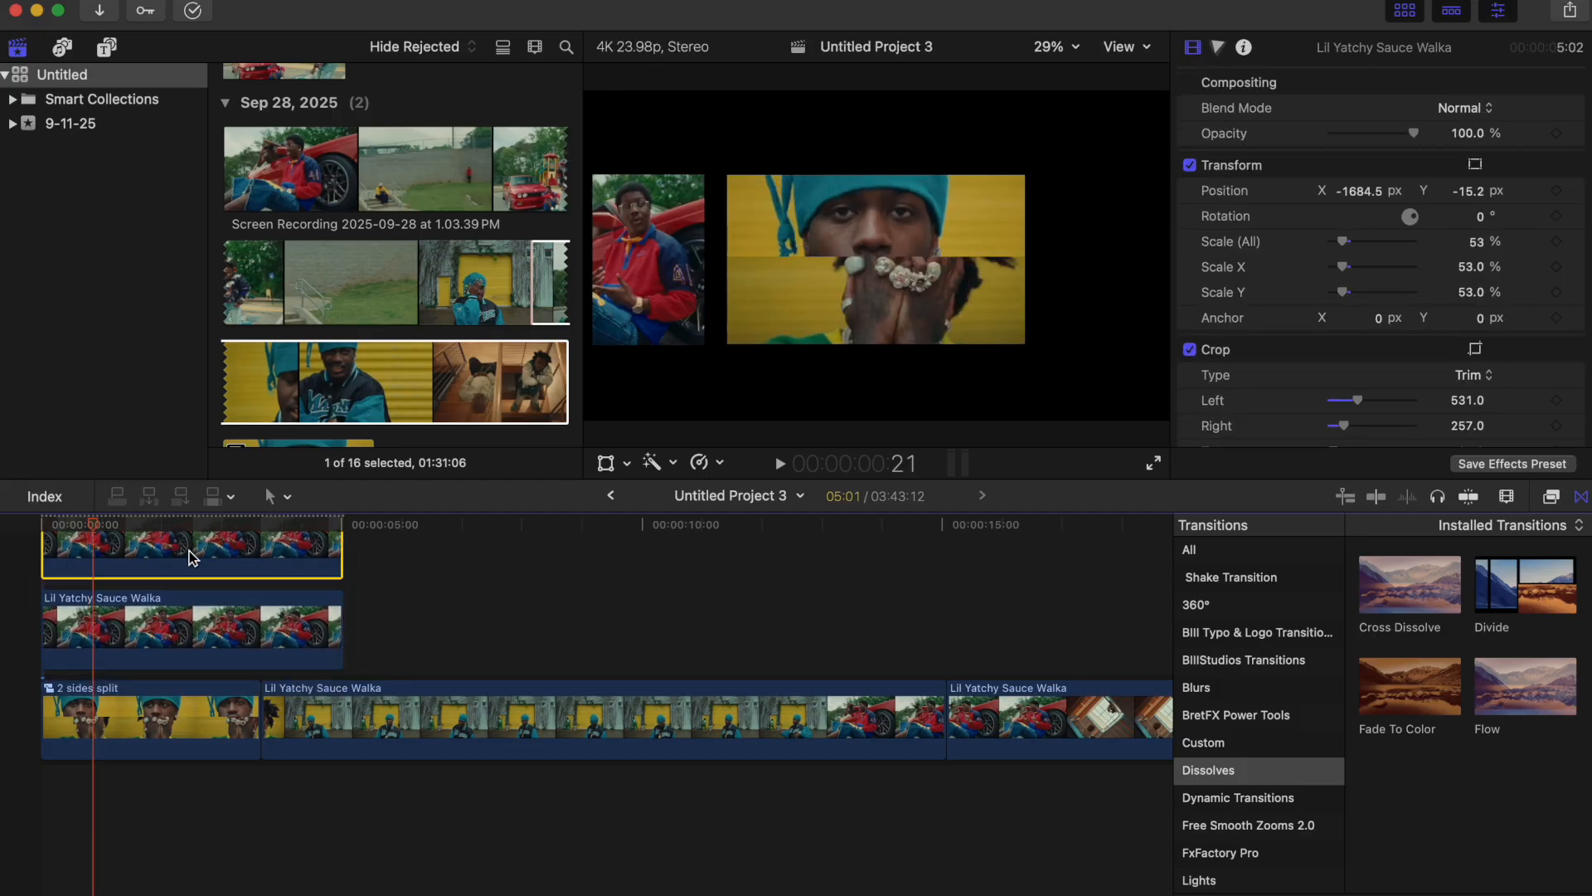
pyautogui.scroll(3, 189, 552)
pyautogui.hscroll(1, 189, 552)
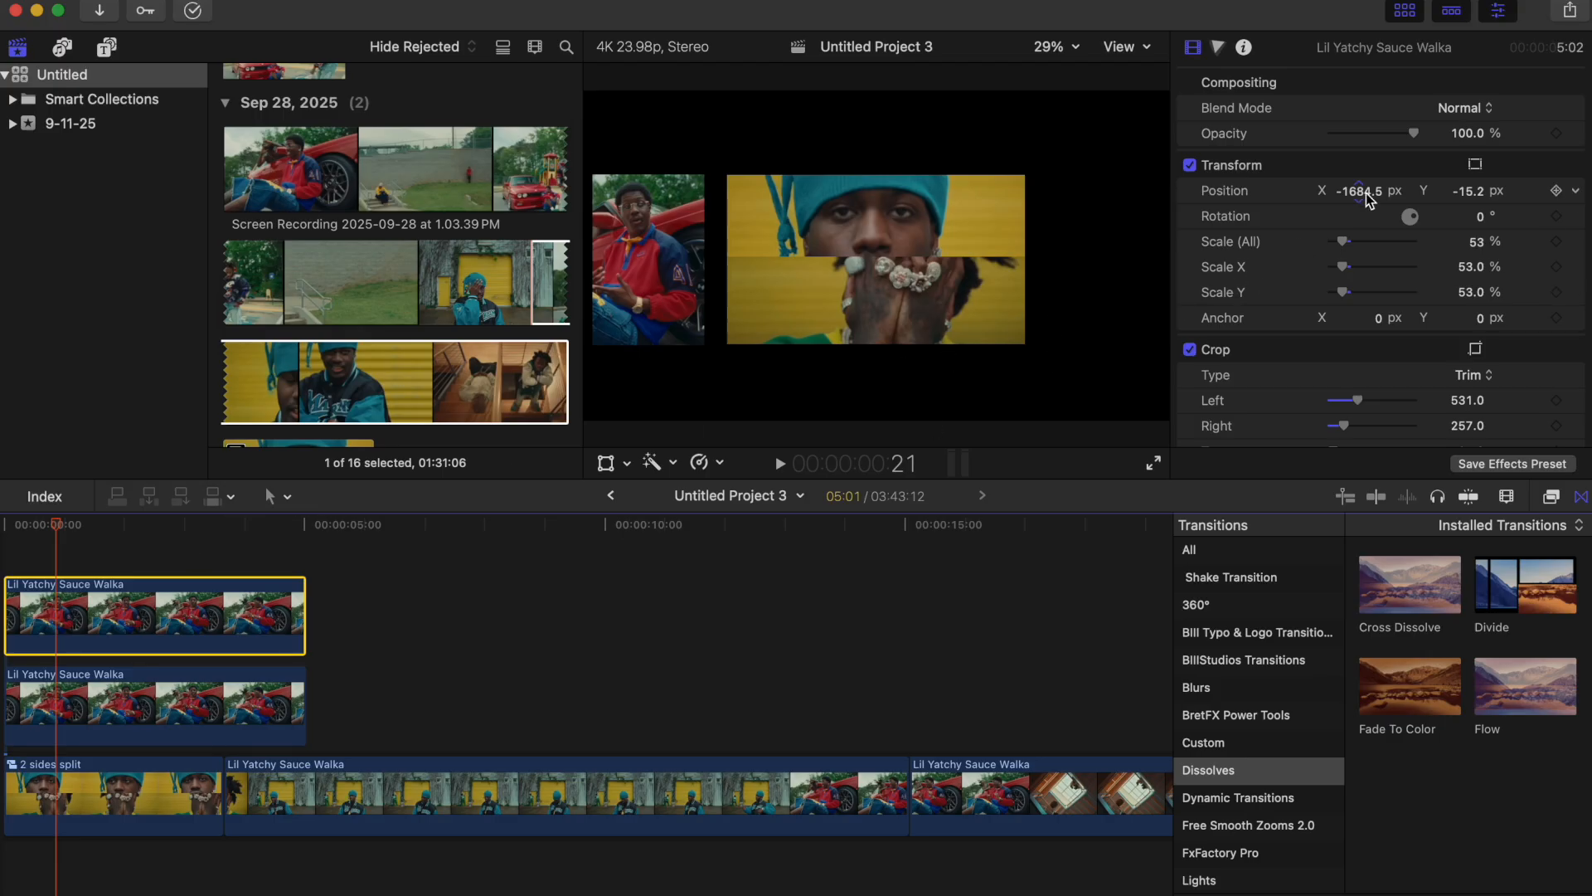
pyautogui.moveTo(1367, 197); pyautogui.dragTo(1358, 190)
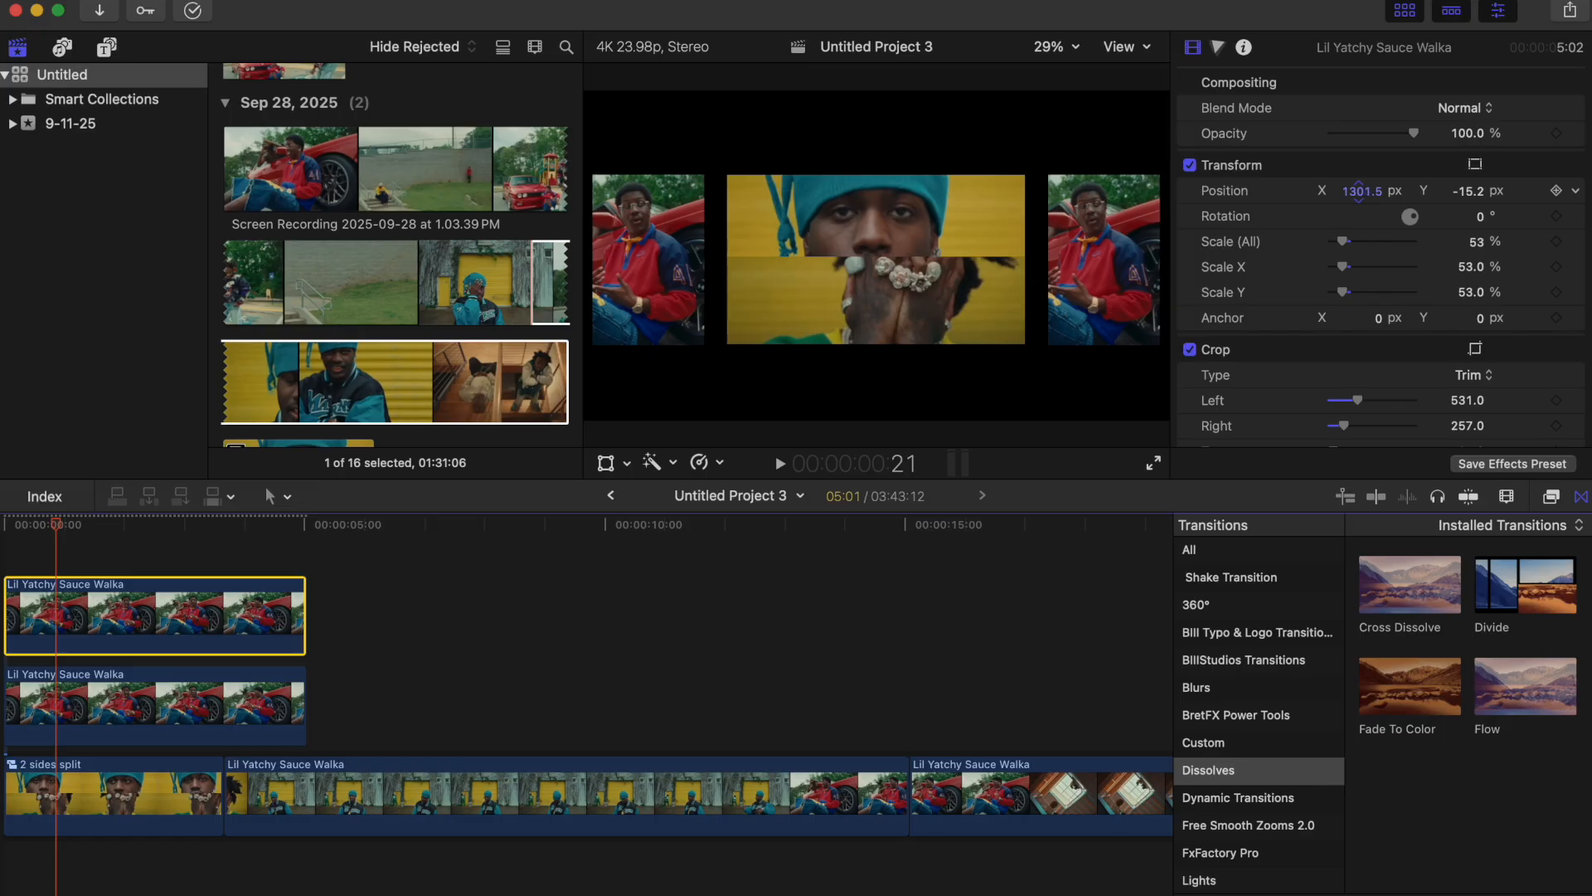
pyautogui.moveTo(1363, 194); pyautogui.dragTo(1362, 194)
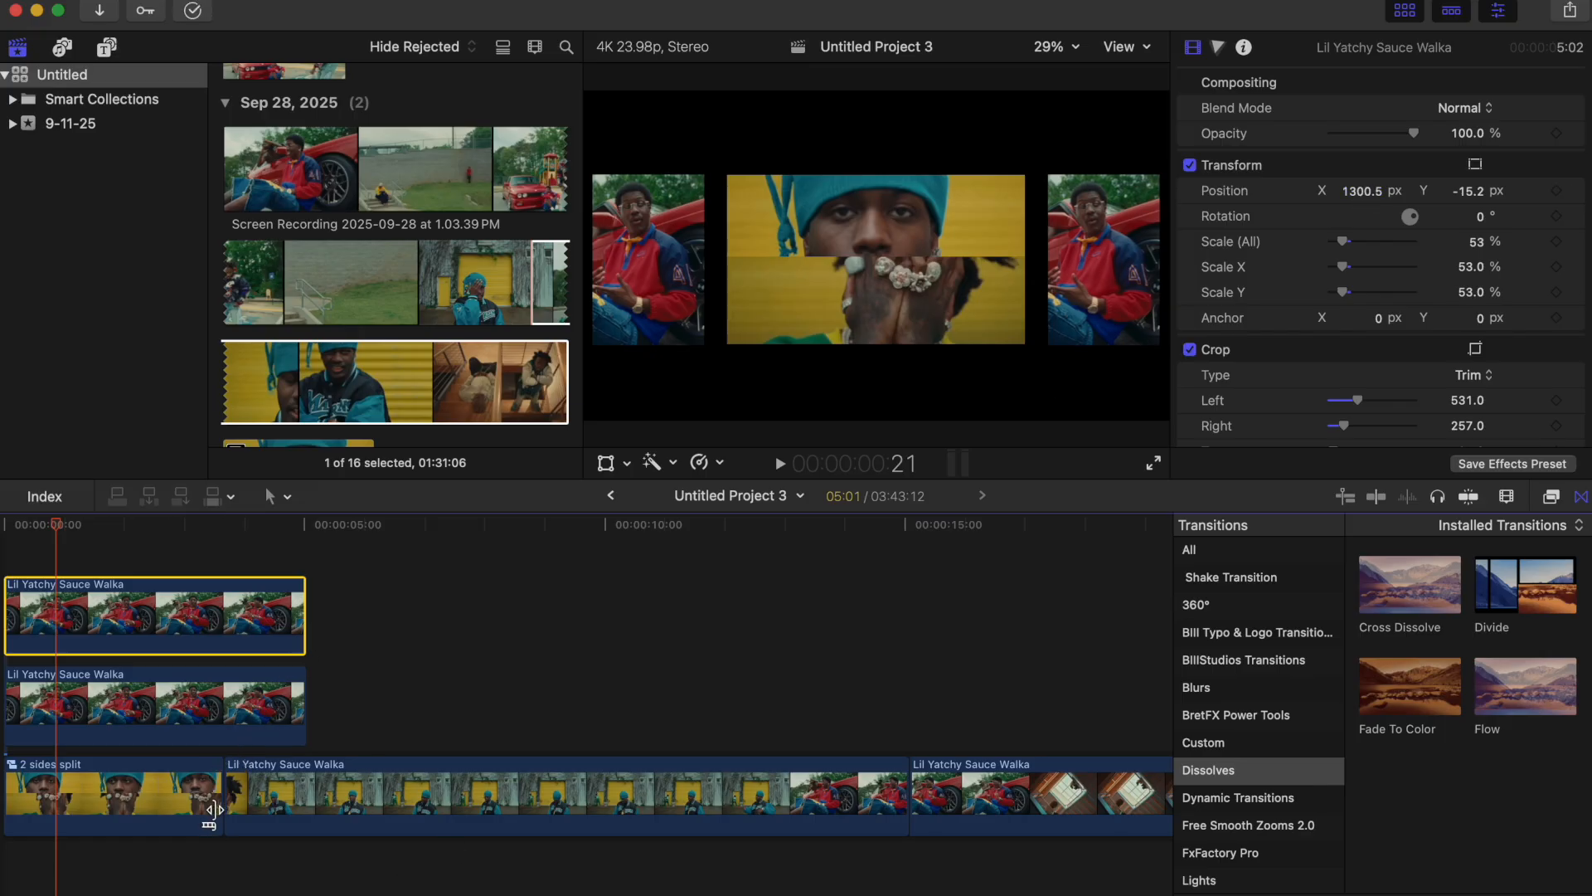
# Trim both red-car clips to about the compound clip's end and delete the leftover footage after the compound clip
pyautogui.moveTo(304, 705); pyautogui.dragTo(224, 723)
pyautogui.moveTo(304, 624); pyautogui.dragTo(229, 629)
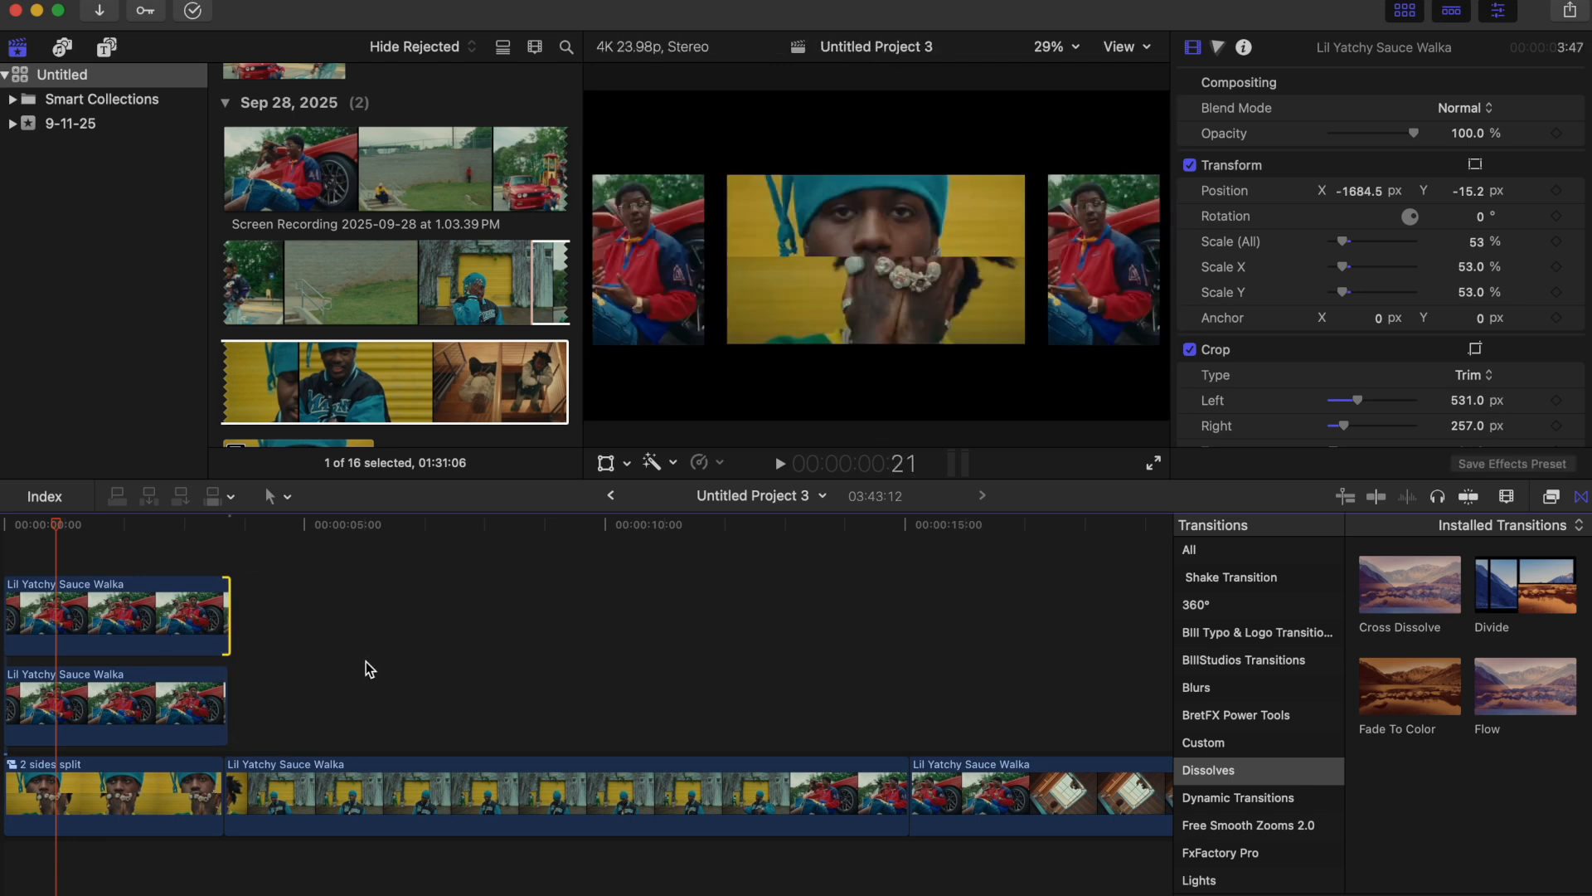
pyautogui.moveTo(394, 662); pyautogui.dragTo(1018, 894)
pyautogui.press('Delete')
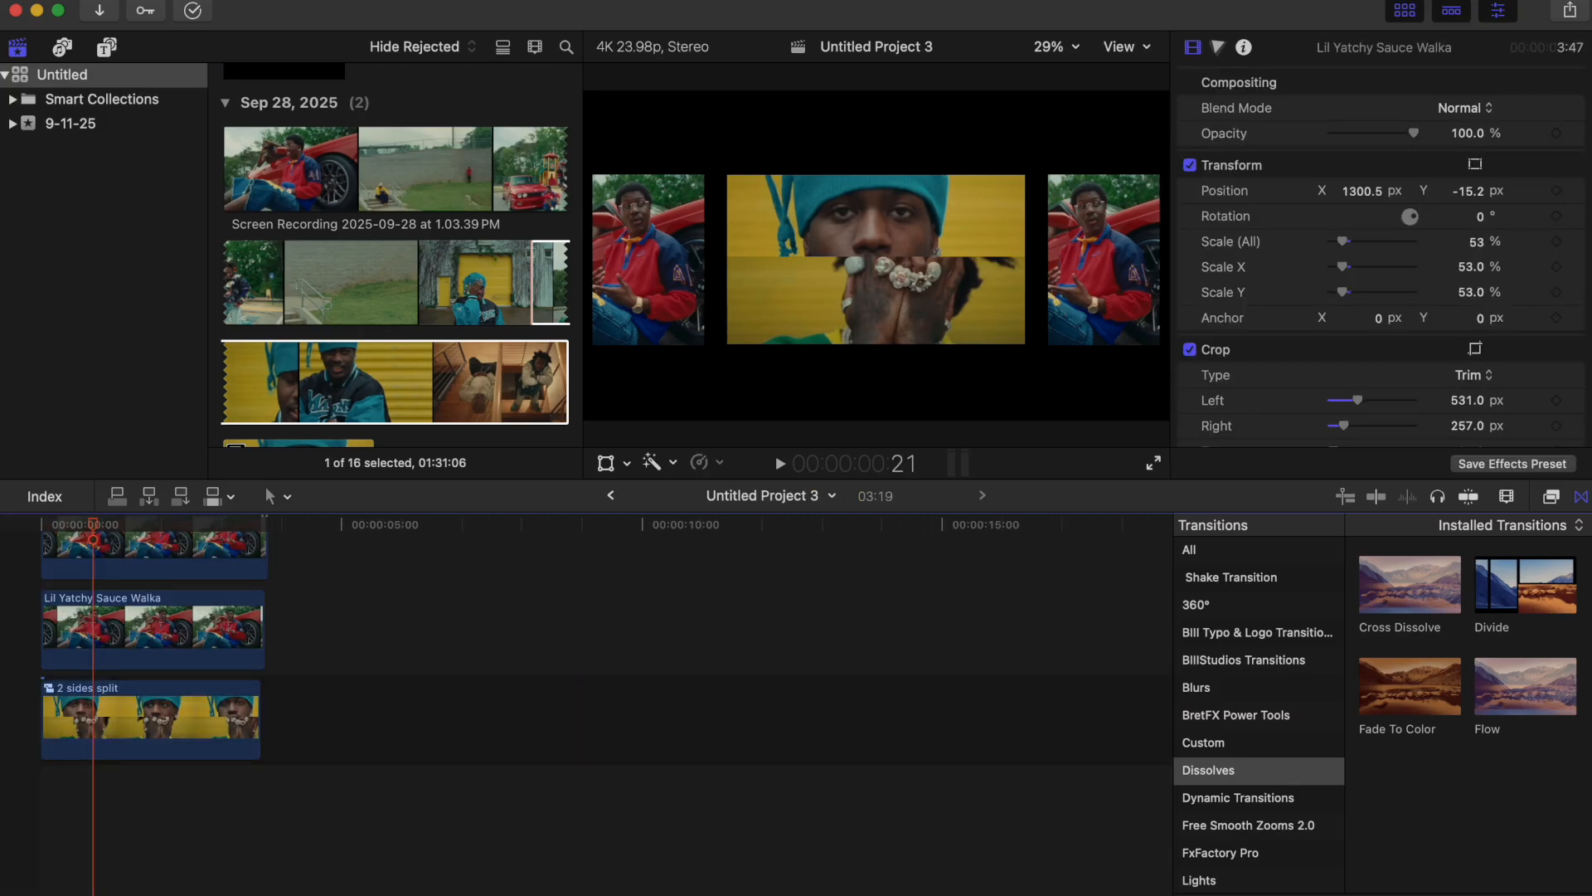
# Play the three-panel composition from the start of the timeline to review it
pyautogui.scroll(2, 729, 770)
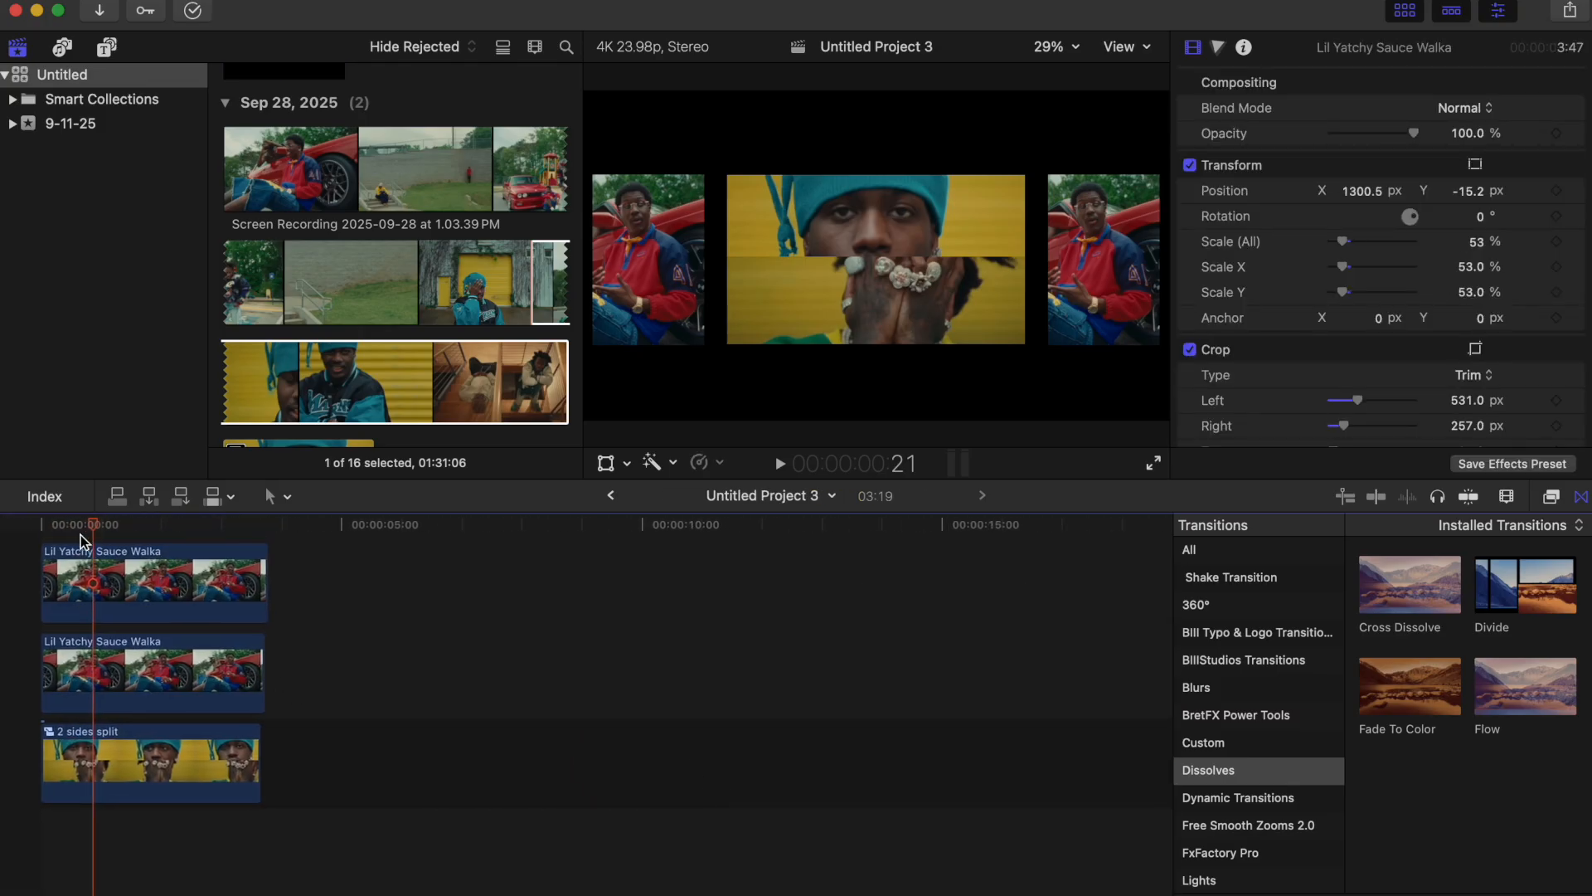
pyautogui.moveTo(92, 532); pyautogui.dragTo(15, 542)
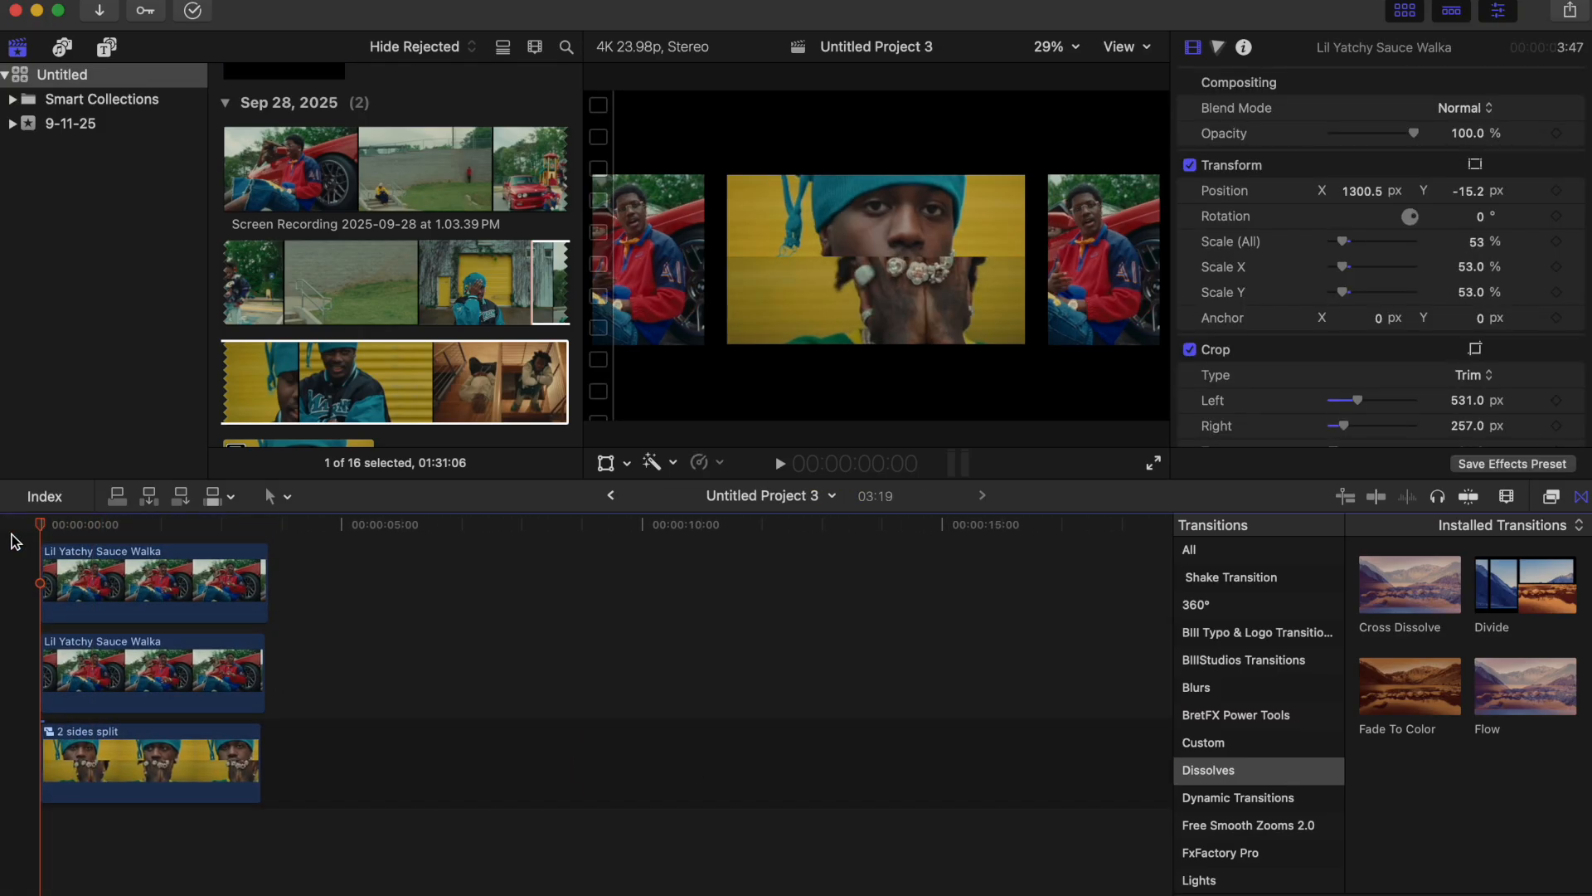
pyautogui.press('space')
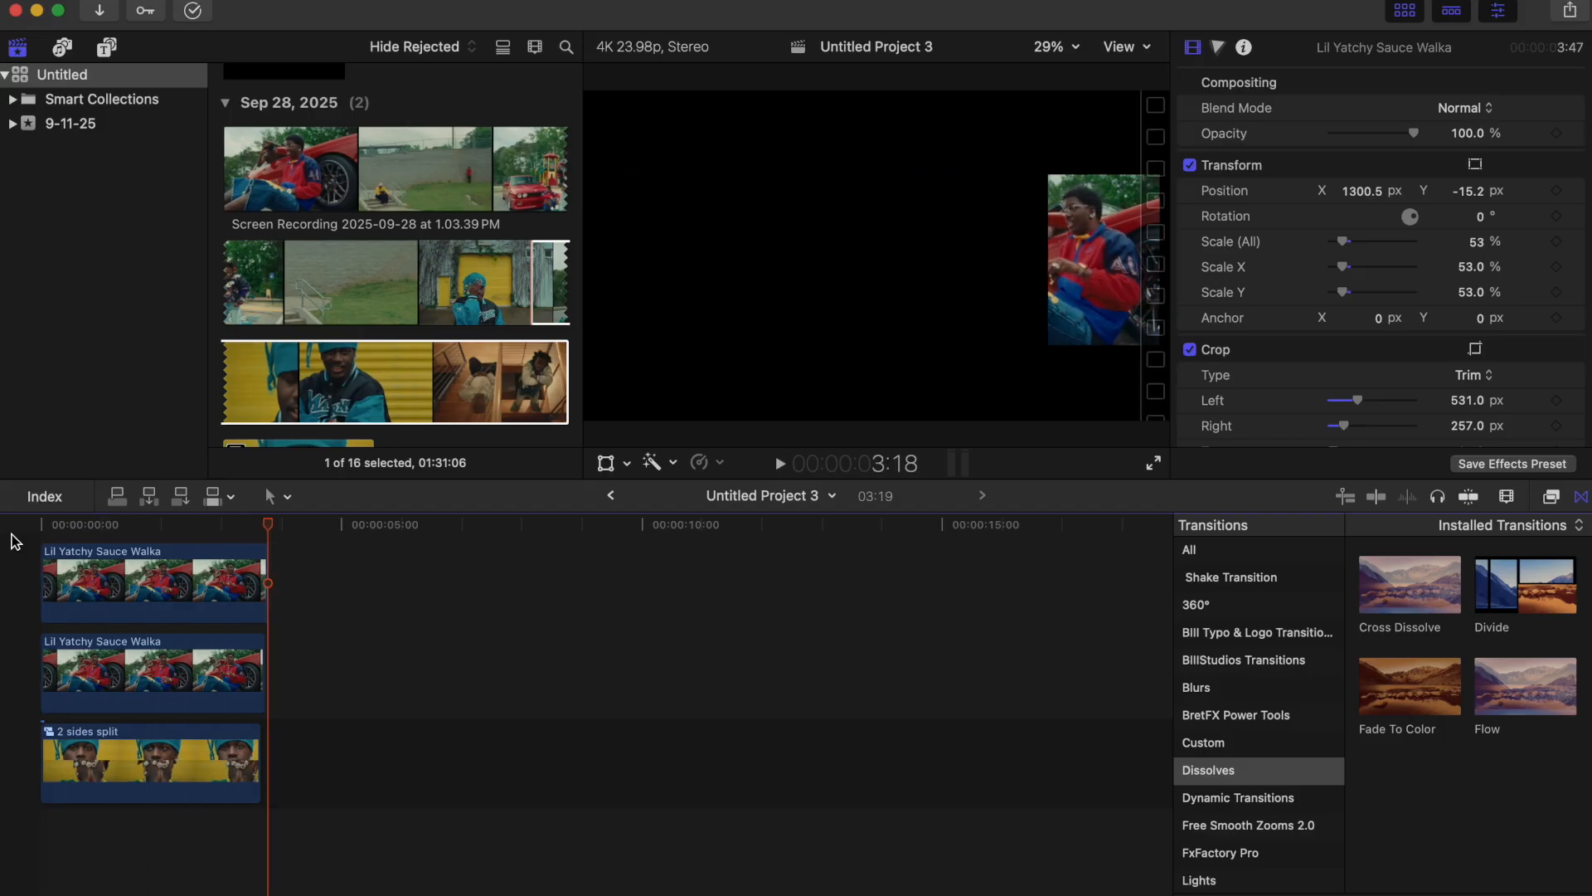
pyautogui.press('space')
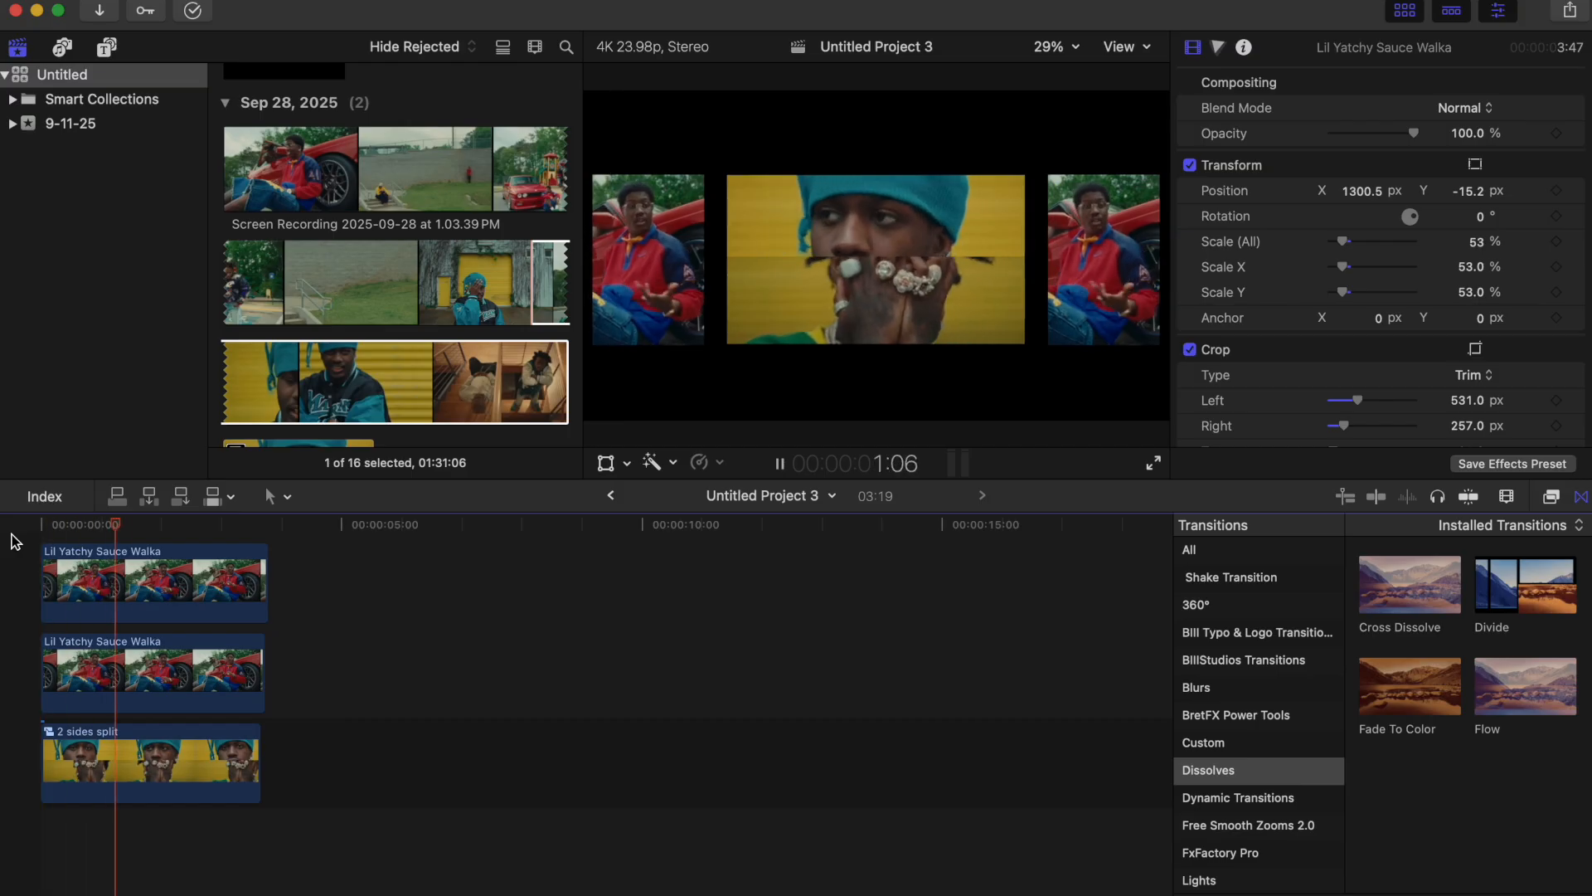